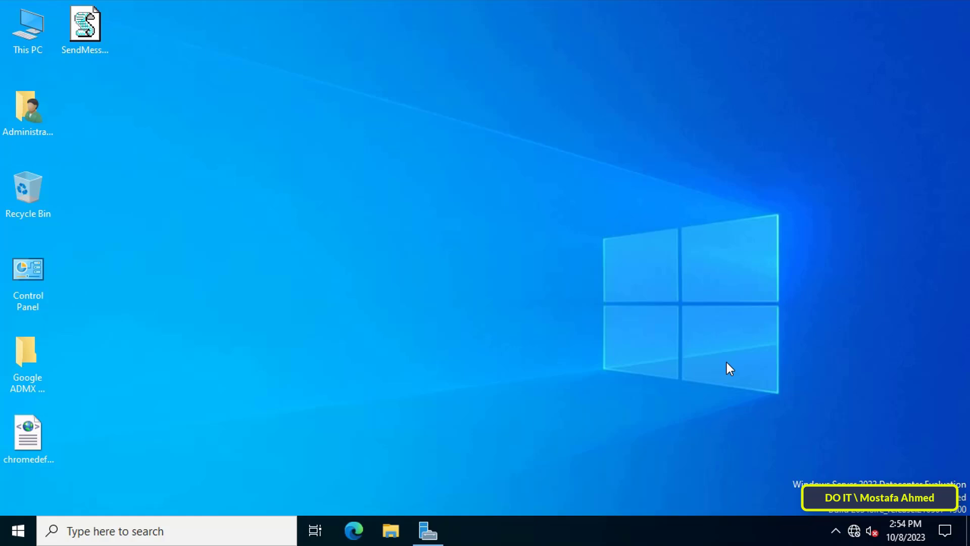
- Launch Group Policy Management from Server Manager's Tools menu
{"action": "left_click", "coordinate": [435, 526]}
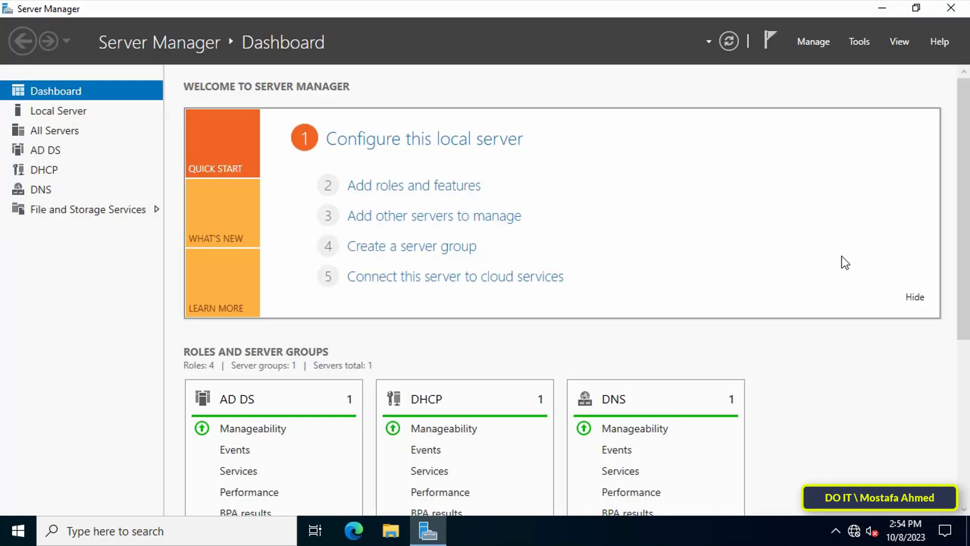
{"action": "left_click", "coordinate": [859, 41]}
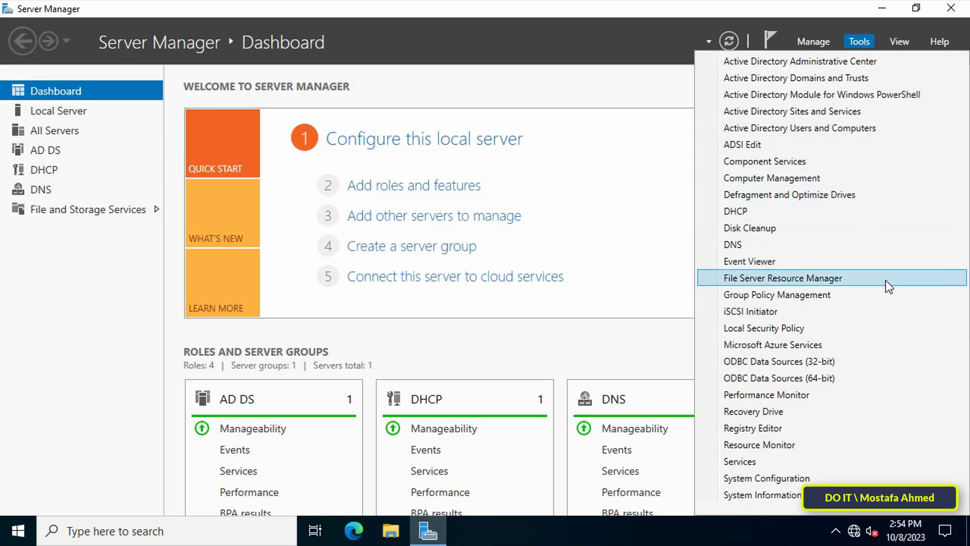
{"action": "left_click", "coordinate": [890, 298]}
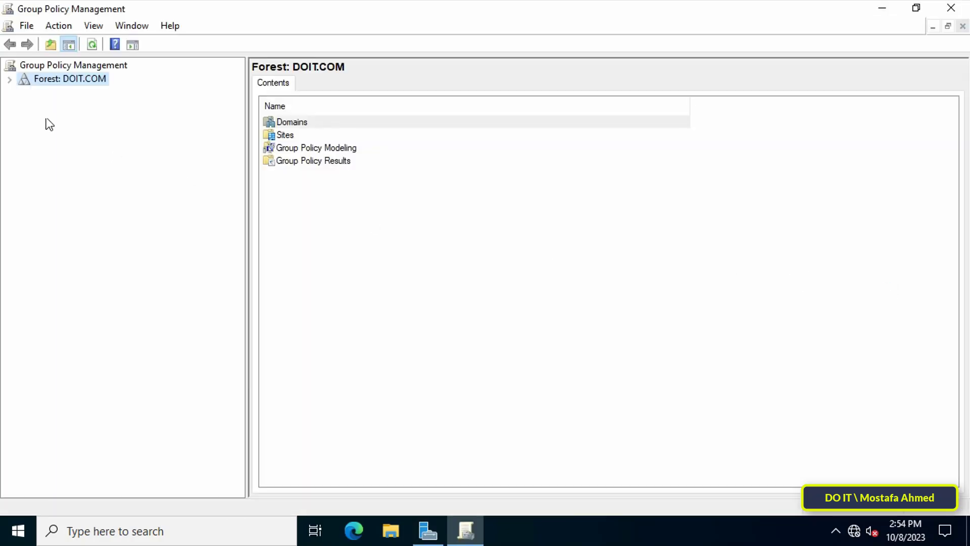
- Expand Forest: DOIT.COM > Domains > DOIT.COM and select the Test OU
{"action": "left_click", "coordinate": [9, 81]}
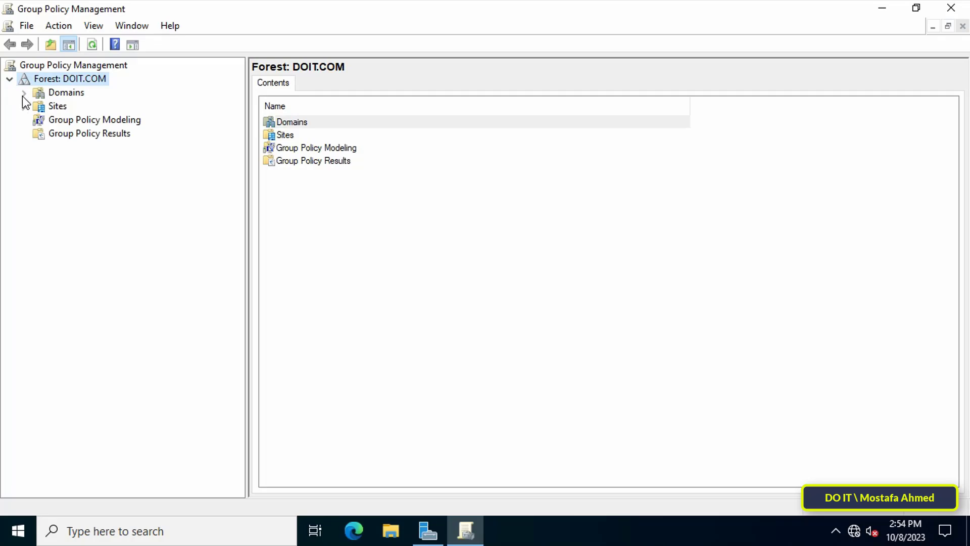
{"action": "left_click", "coordinate": [23, 94]}
{"action": "left_click", "coordinate": [38, 107]}
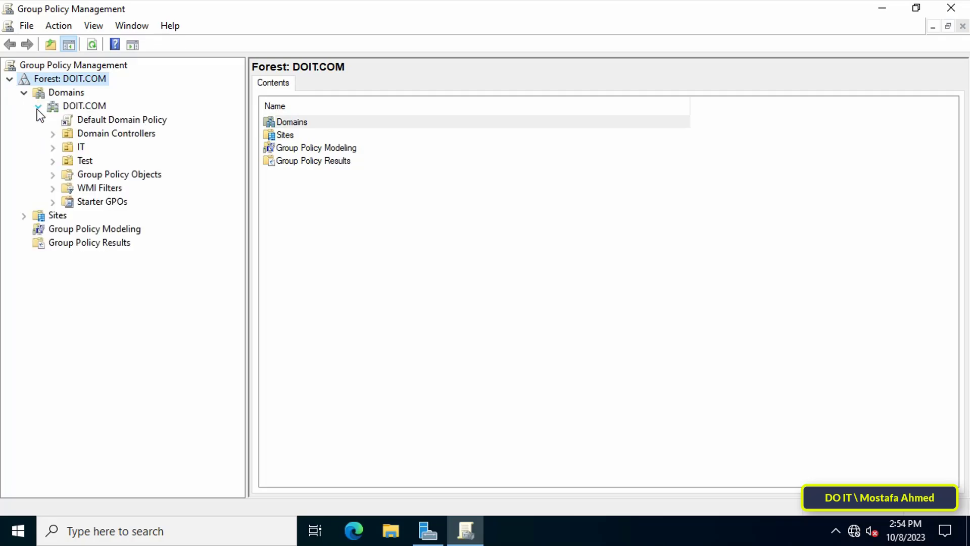
{"action": "left_click", "coordinate": [76, 161]}
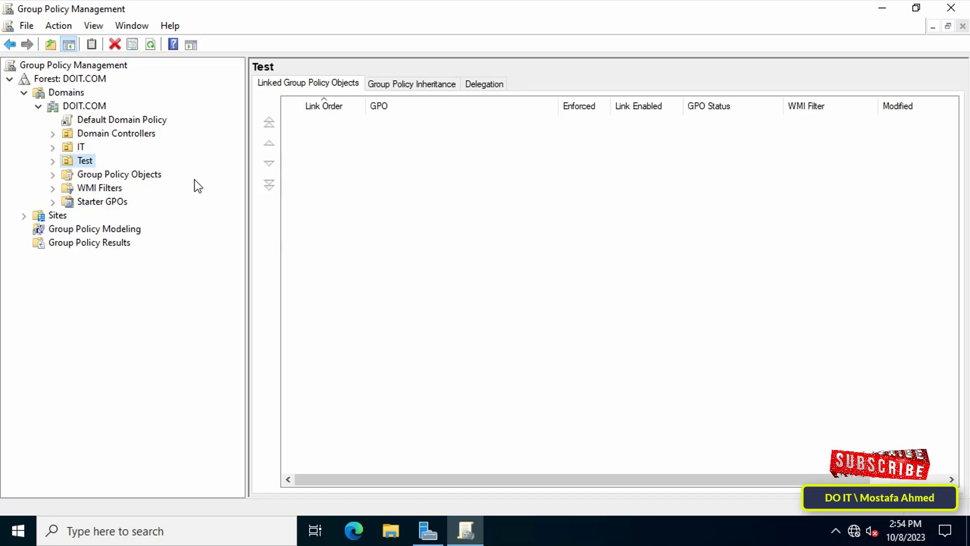
- Create a GPO named 'Auto Shutdown for Client Computer' linked to the Test OU
{"action": "right_click", "coordinate": [87, 160]}
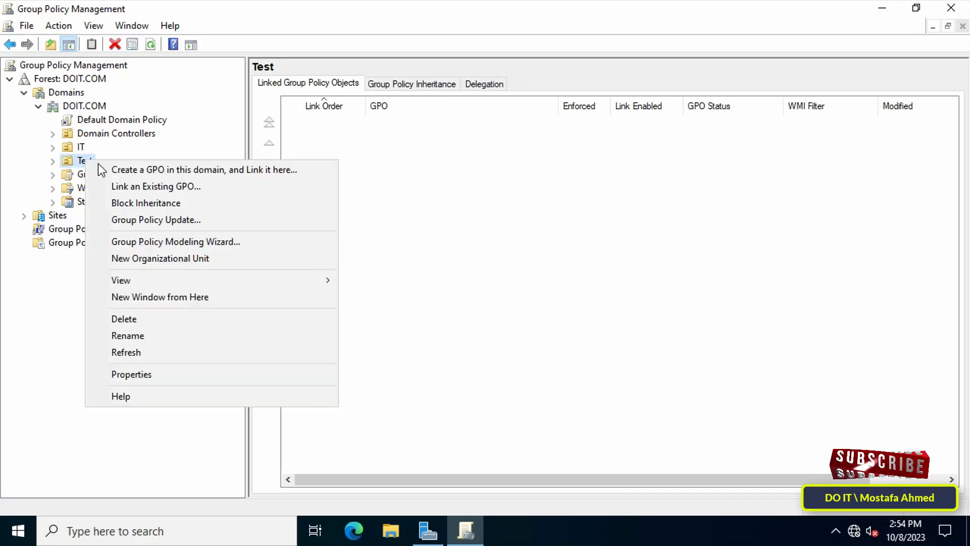
{"action": "left_click", "coordinate": [266, 177]}
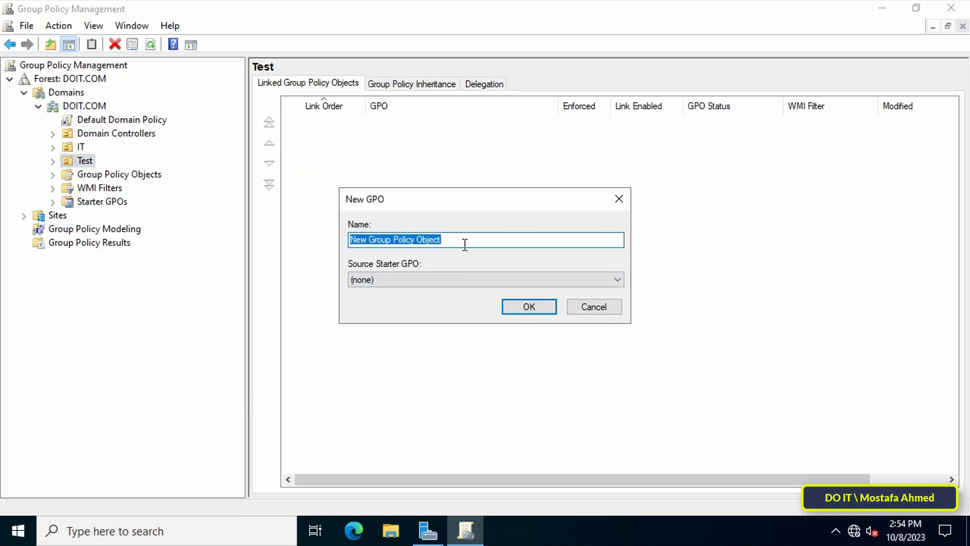
{"action": "type", "text": "Aut"}
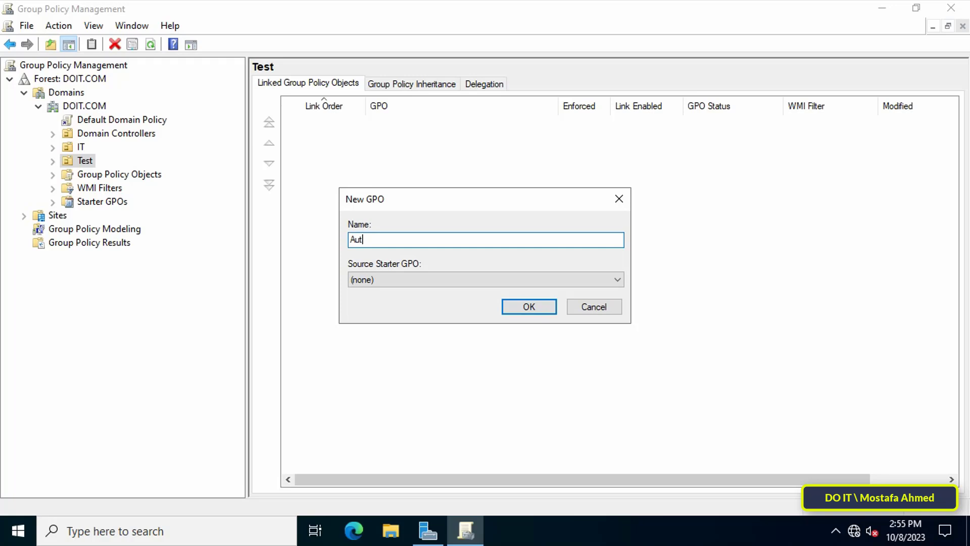
{"action": "type", "text": "o Shutdown for Client Com"}
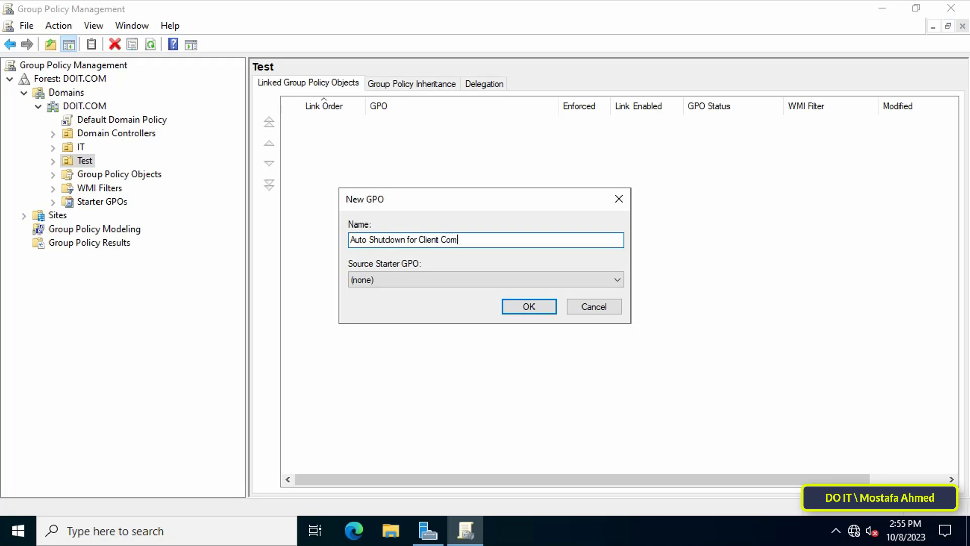
{"action": "type", "text": "puter"}
{"action": "left_click", "coordinate": [527, 314]}
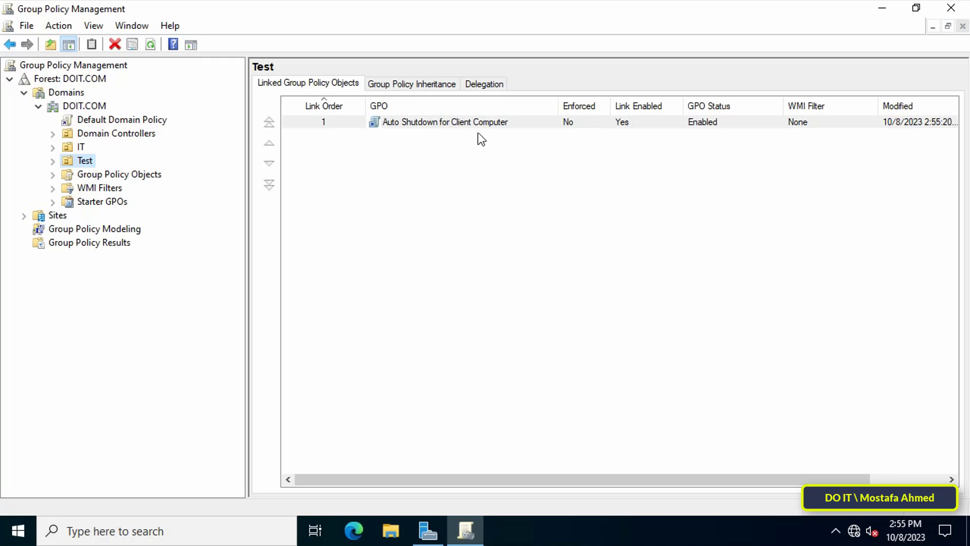
- Open the new GPO in a maximized Group Policy Management Editor with a wider tree pane
{"action": "right_click", "coordinate": [478, 124]}
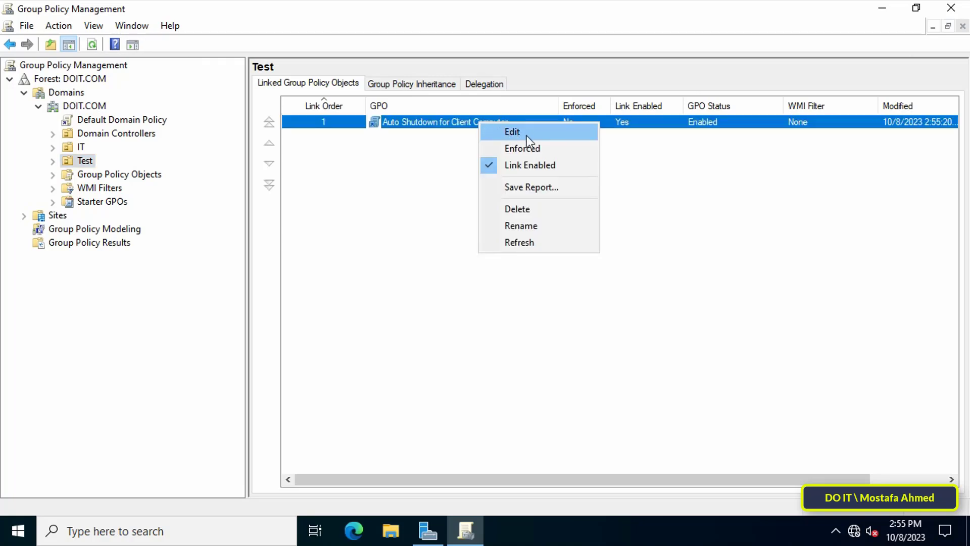
{"action": "left_click", "coordinate": [557, 133]}
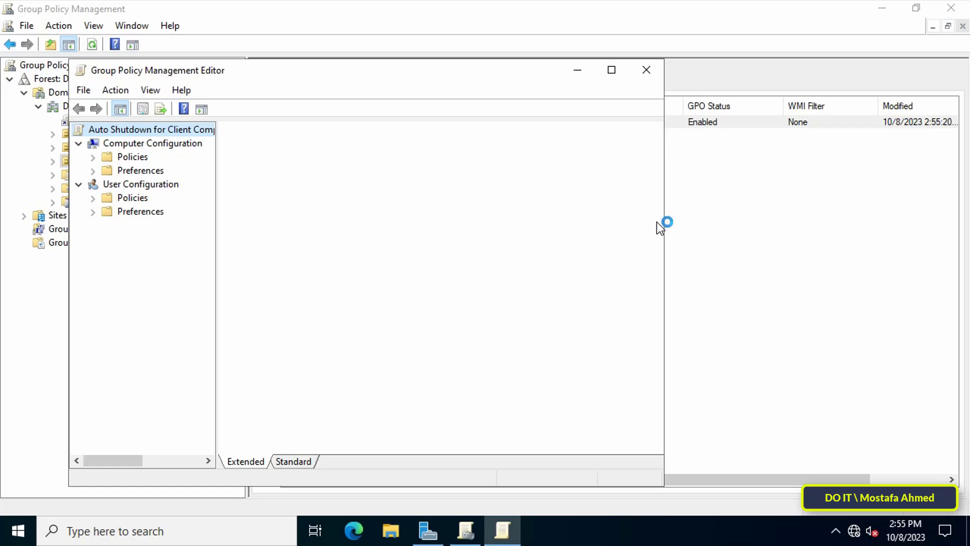
{"action": "left_click", "coordinate": [610, 72]}
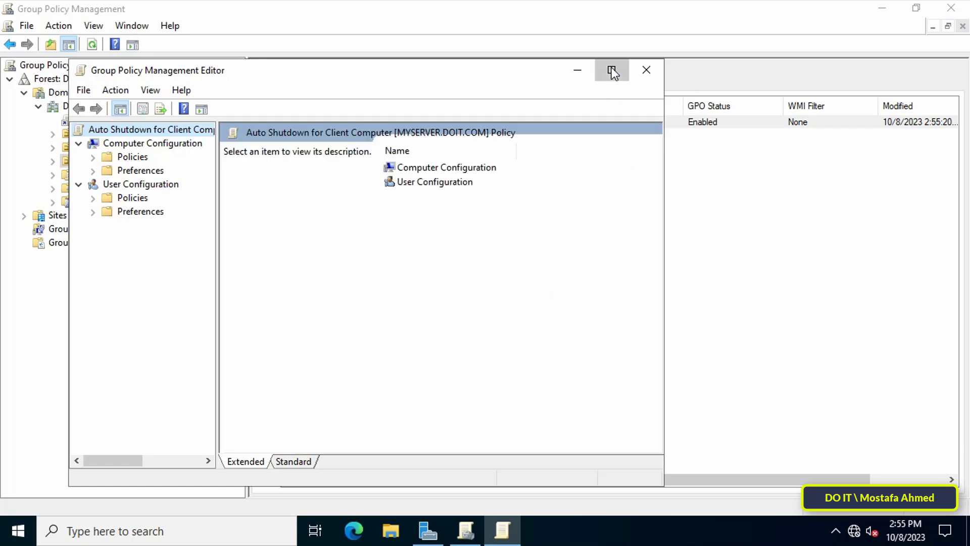
{"action": "left_click_drag", "start_coordinate": [147, 254], "coordinate": [188, 266]}
- Expand User Configuration > Preferences > Control Panel Settings in the editor tree
{"action": "left_click", "coordinate": [79, 122]}
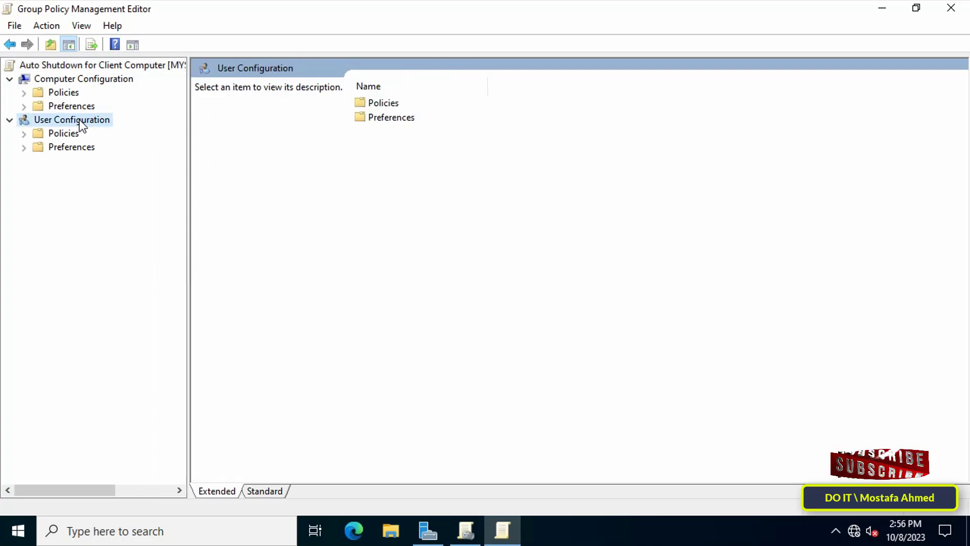
{"action": "double_click", "coordinate": [71, 122]}
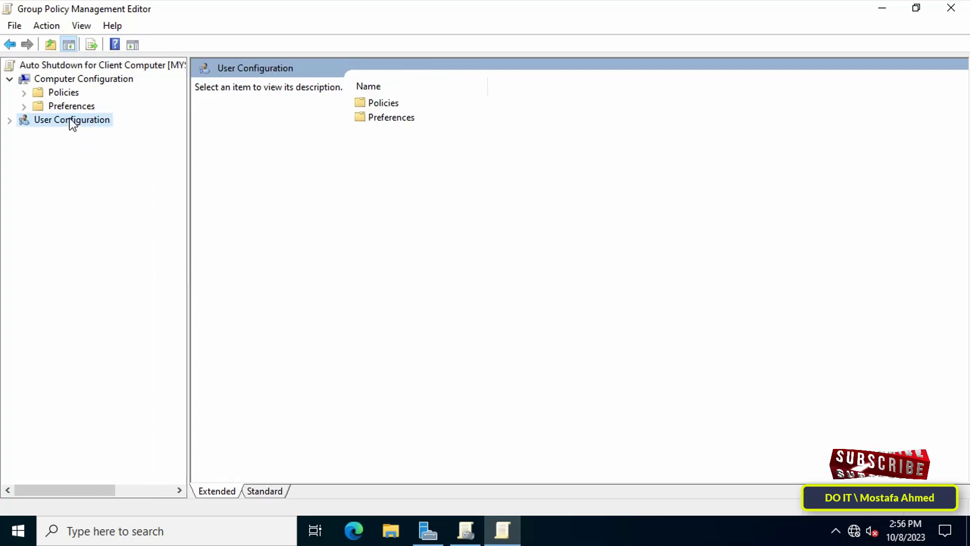
{"action": "left_click", "coordinate": [9, 120]}
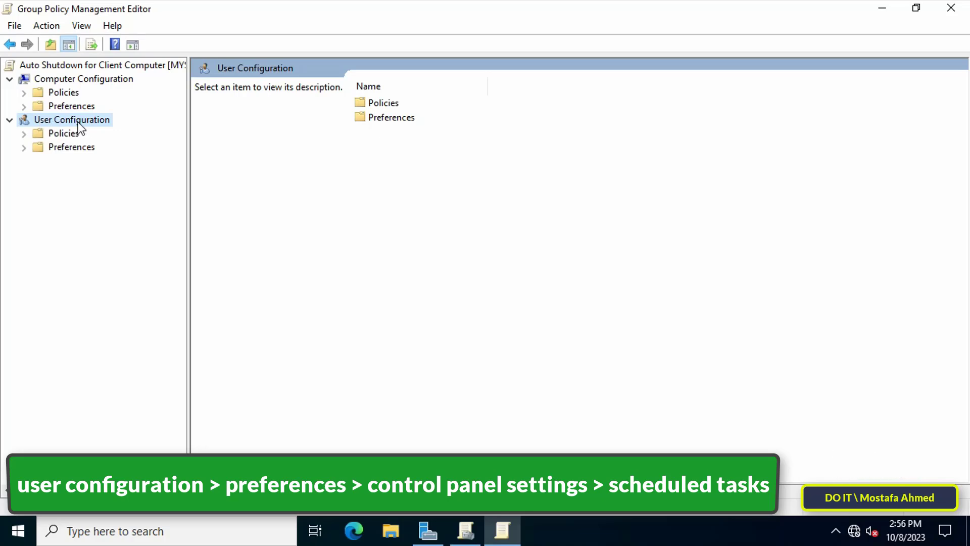
{"action": "left_click", "coordinate": [73, 147]}
{"action": "left_click", "coordinate": [24, 147]}
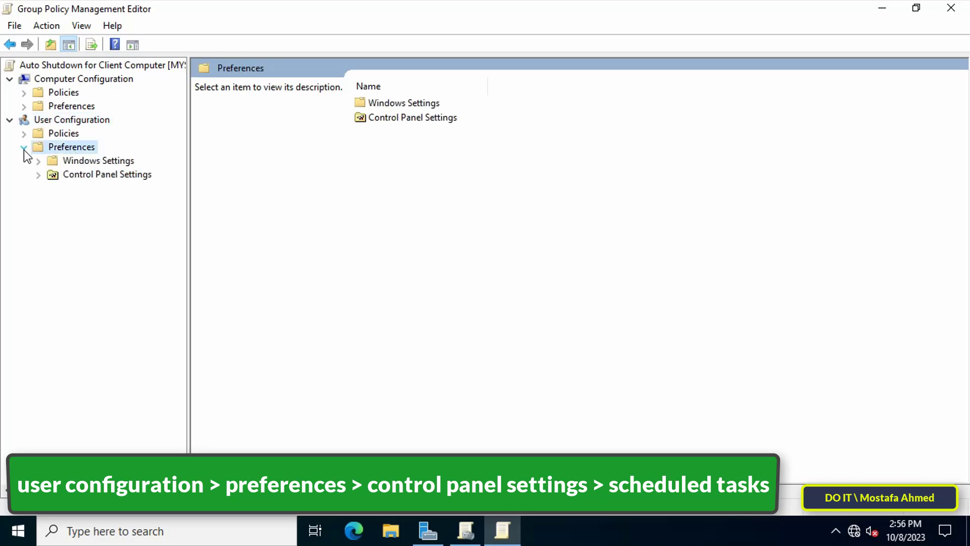
{"action": "left_click", "coordinate": [43, 175]}
{"action": "left_click", "coordinate": [38, 174]}
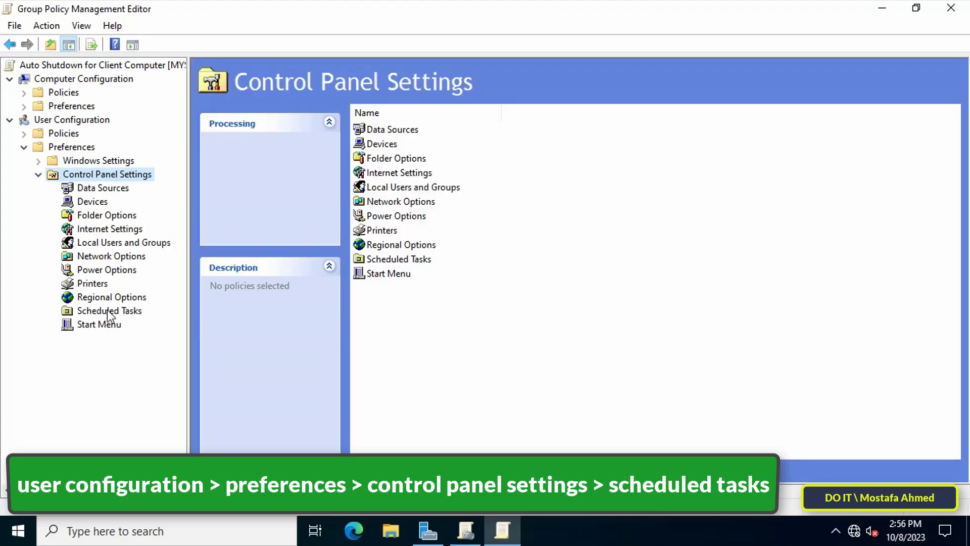
- Add a new scheduled task (At least Windows 7) under Scheduled Tasks
{"action": "left_click", "coordinate": [107, 310]}
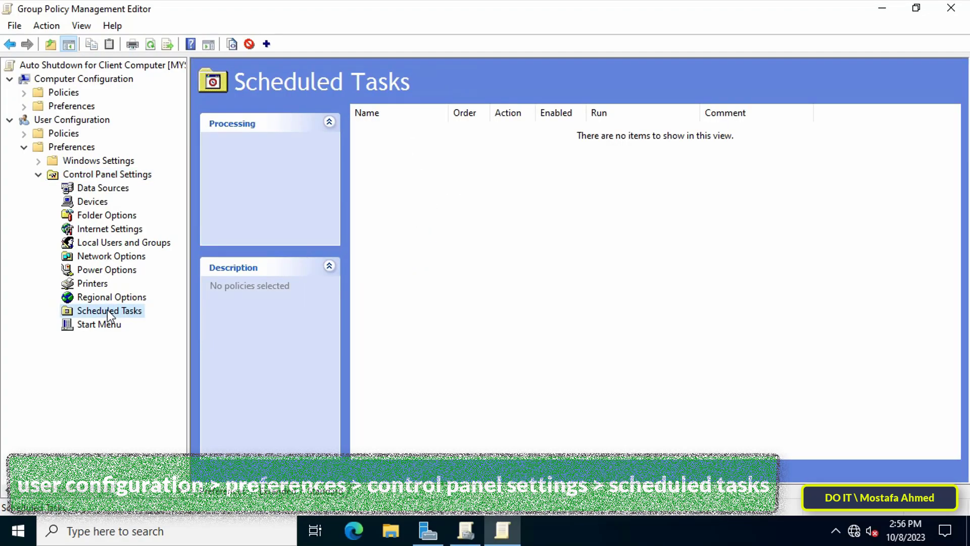
{"action": "right_click", "coordinate": [108, 310]}
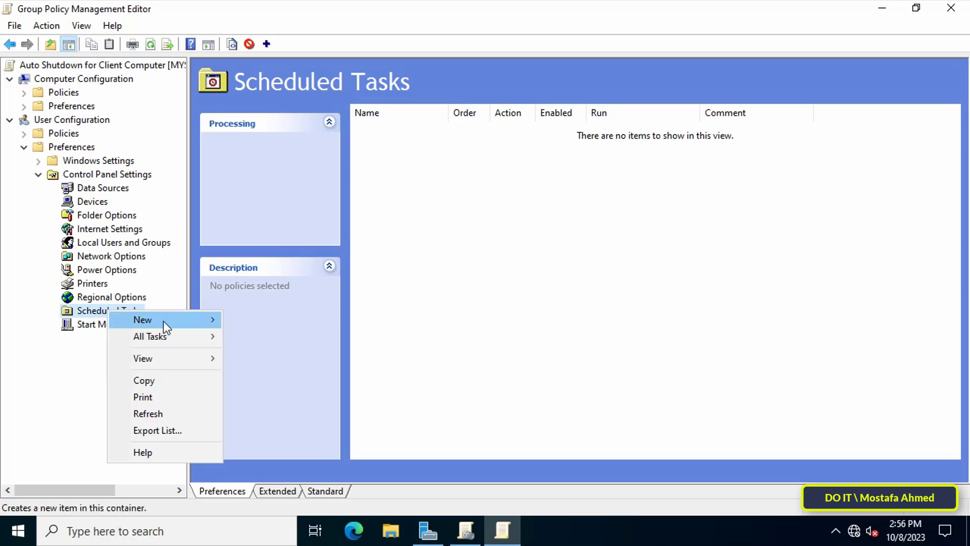
{"action": "mouse_move", "coordinate": [163, 321]}
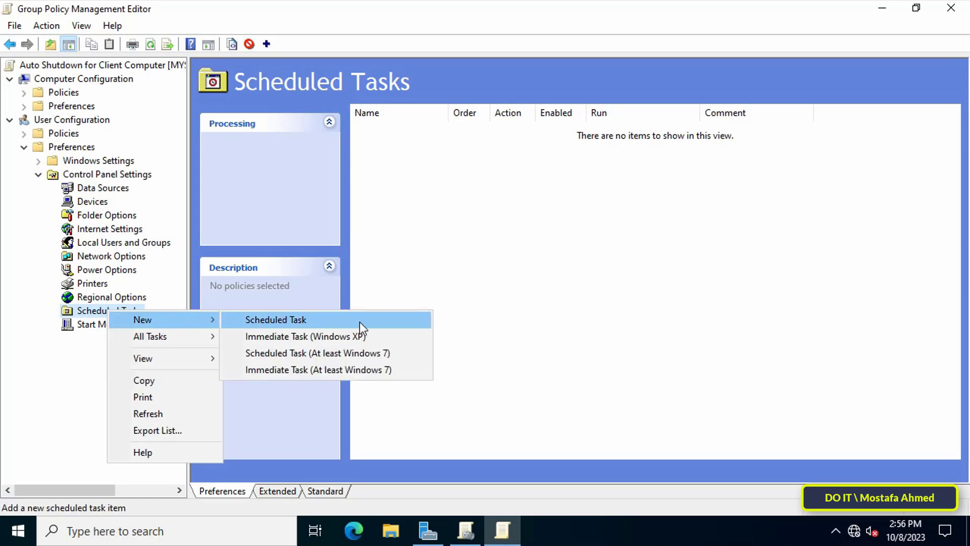
{"action": "left_click", "coordinate": [404, 354]}
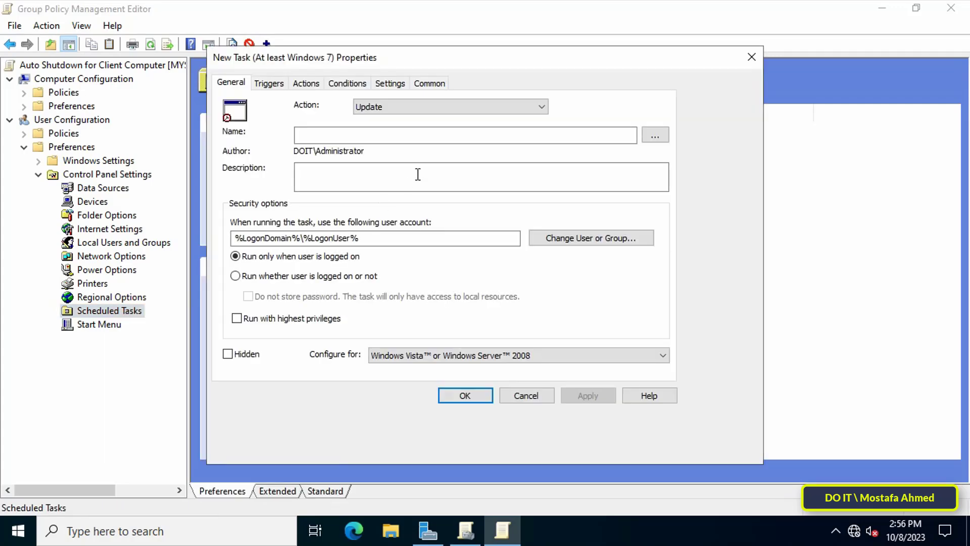
- Set the task's action to Update and name it 'Auto Shutdown Client Computer'
{"action": "left_click", "coordinate": [541, 109]}
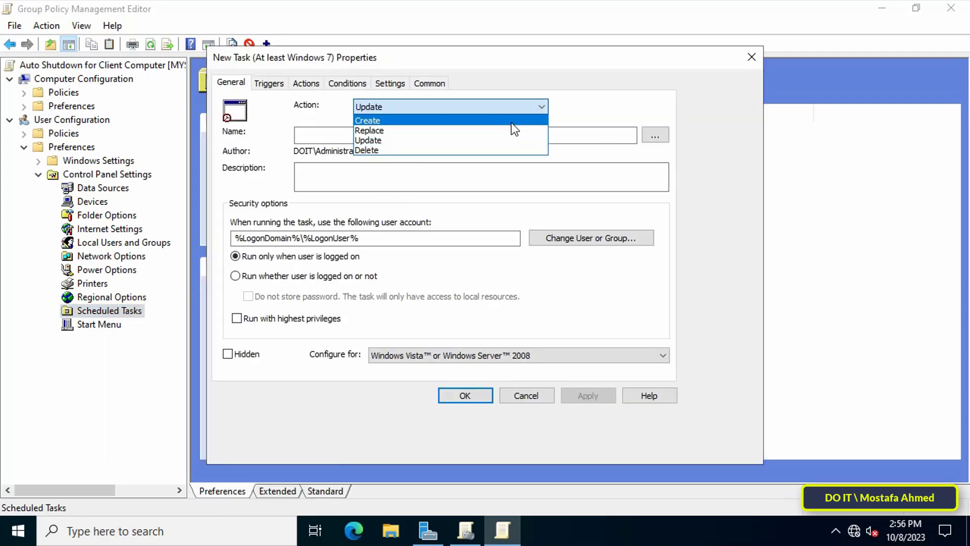
{"action": "left_click", "coordinate": [463, 140]}
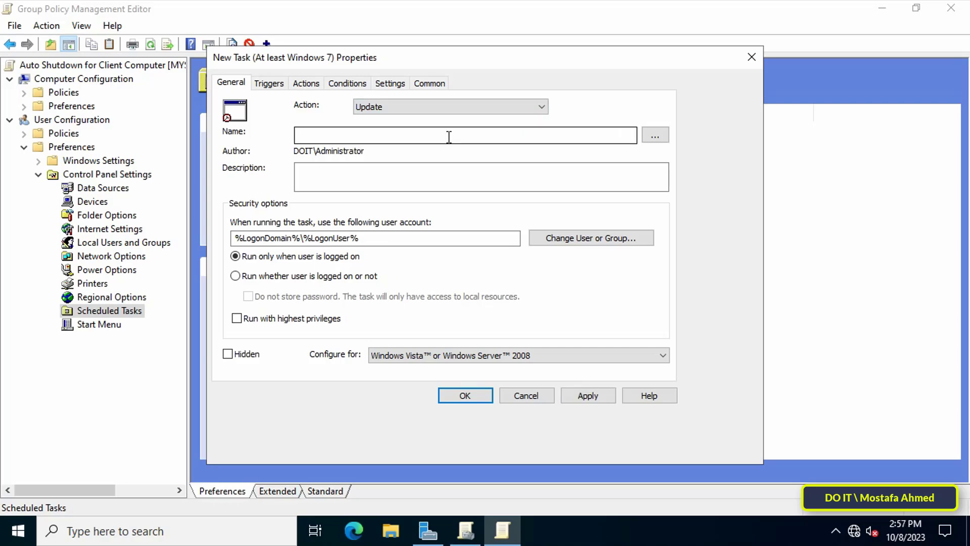
{"action": "left_click", "coordinate": [449, 137]}
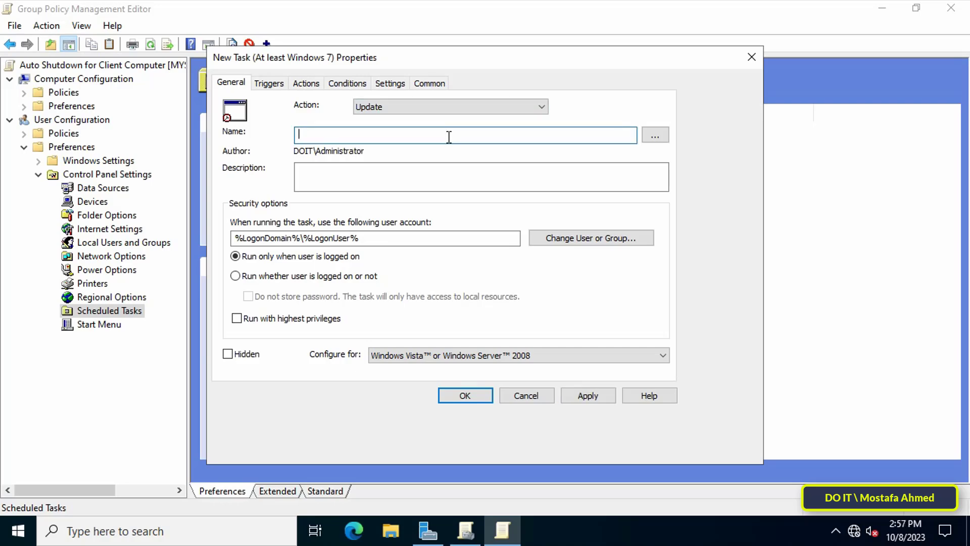
{"action": "type", "text": "Auto Shutdown Client Computer"}
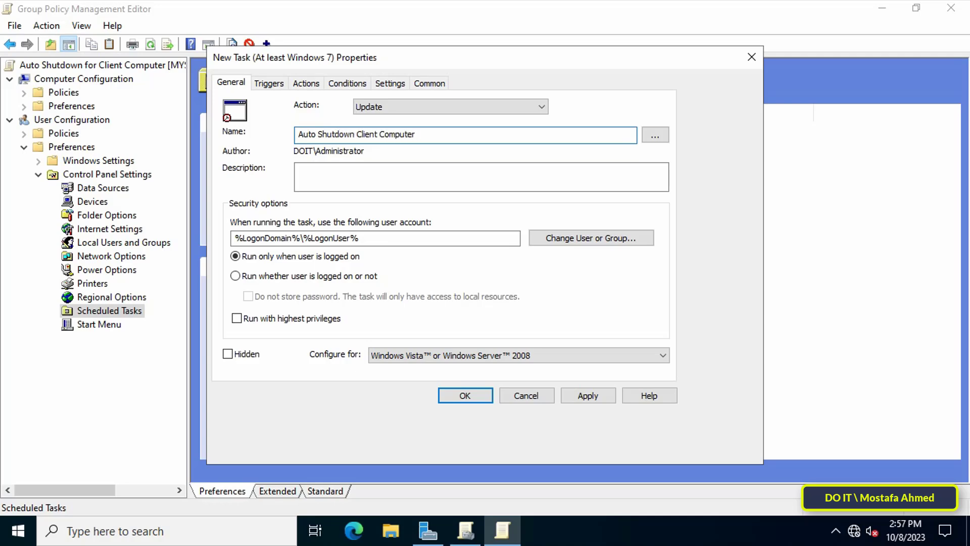
{"action": "left_click", "coordinate": [271, 255]}
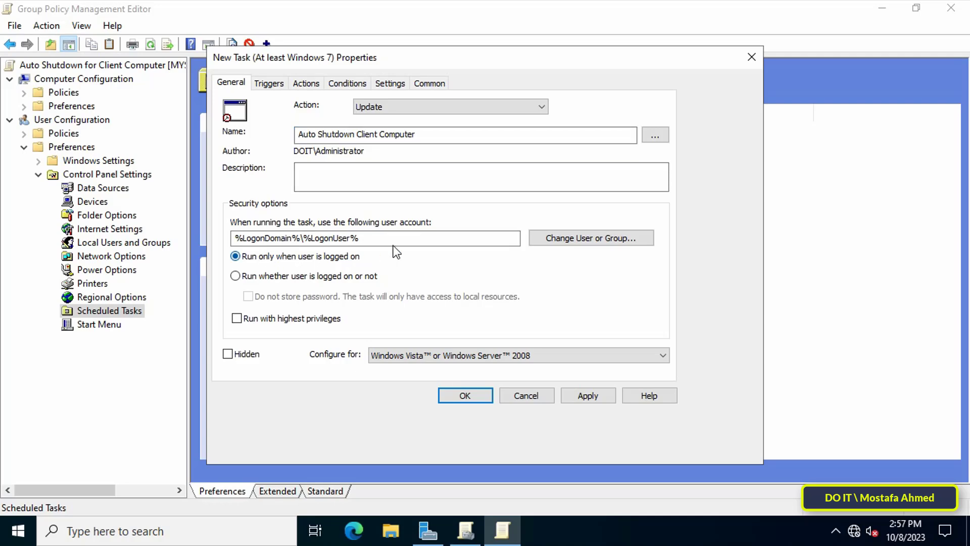
{"action": "left_click", "coordinate": [608, 238]}
- Make the task run as the domain account test1 with highest privileges
{"action": "left_click", "coordinate": [607, 238]}
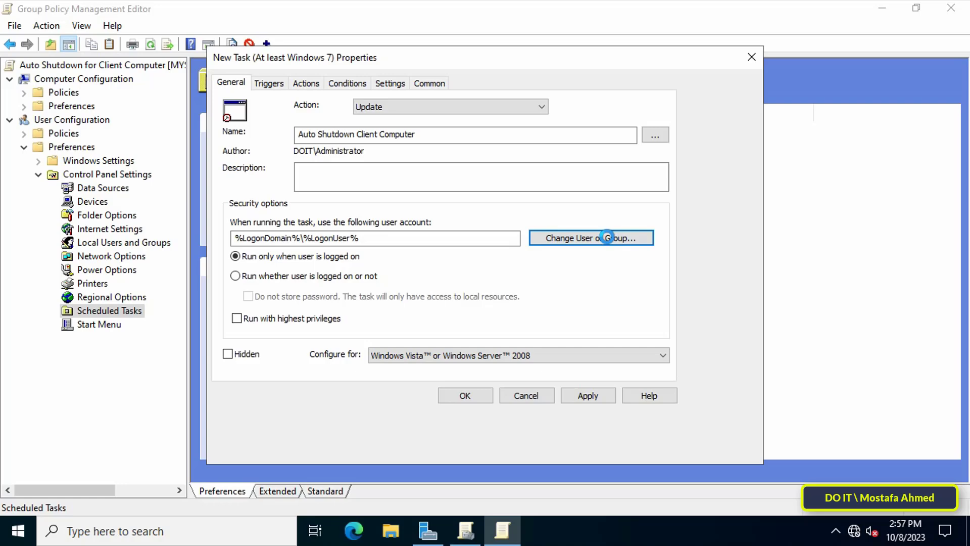
{"action": "left_click", "coordinate": [252, 242]}
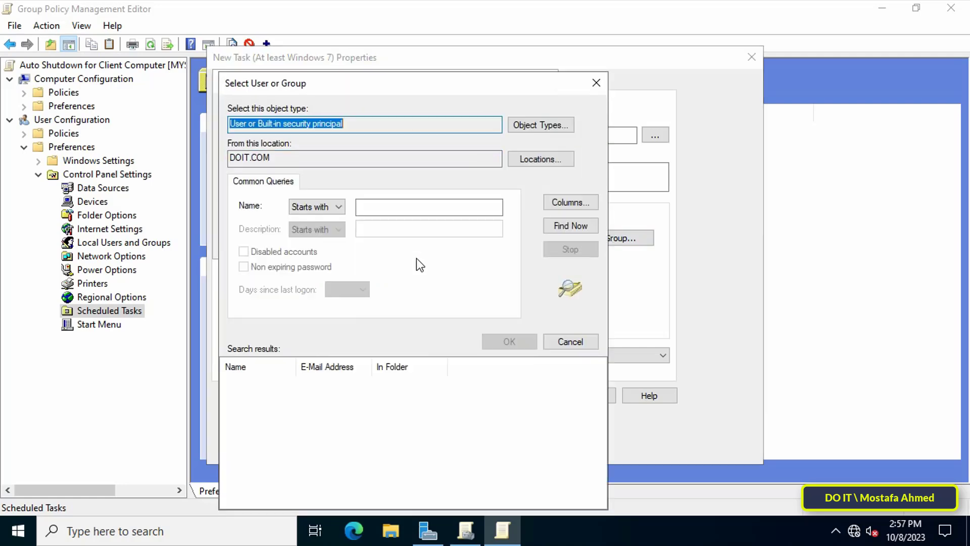
{"action": "left_click_drag", "start_coordinate": [598, 384], "coordinate": [556, 402]}
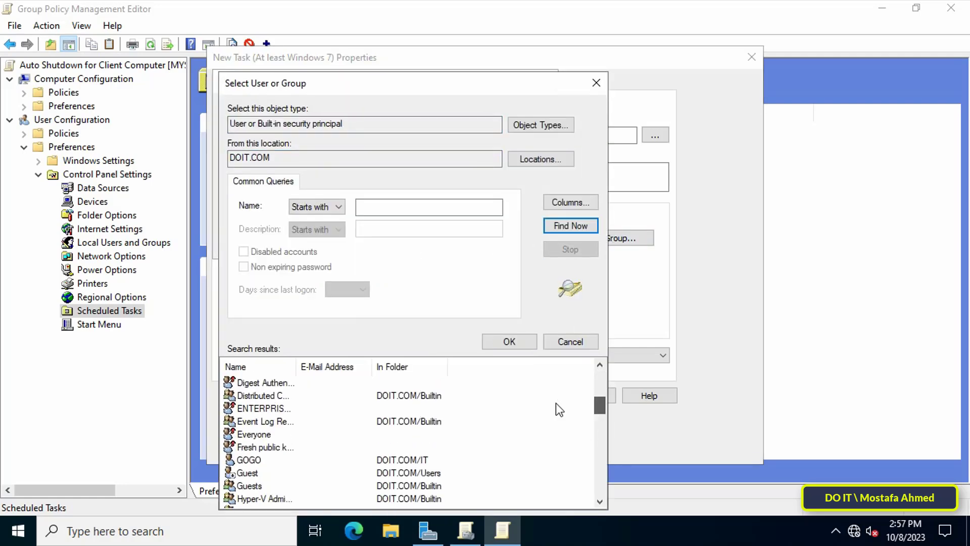
{"action": "scroll", "coordinate": [402, 399], "scroll_direction": "down", "scroll_amount": 15}
{"action": "left_click", "coordinate": [385, 408]}
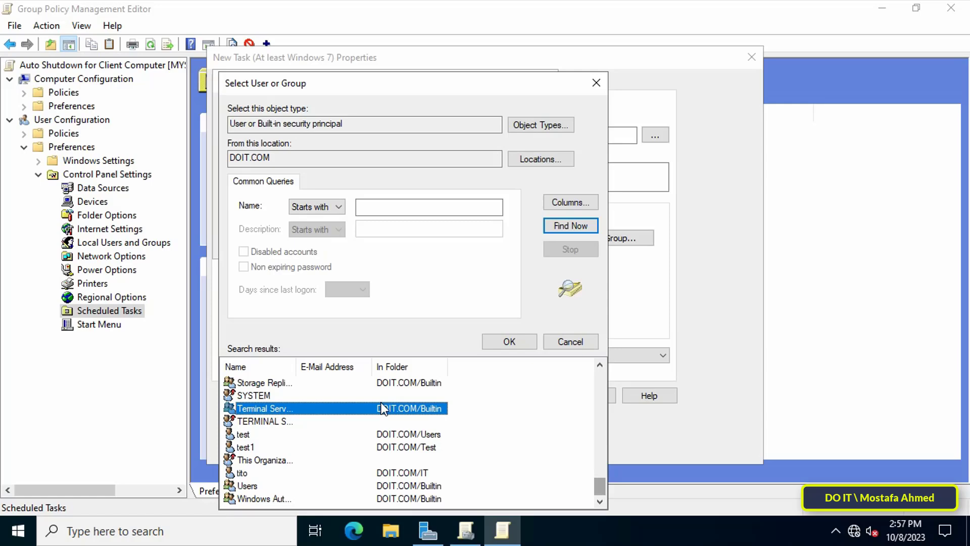
{"action": "left_click", "coordinate": [250, 447]}
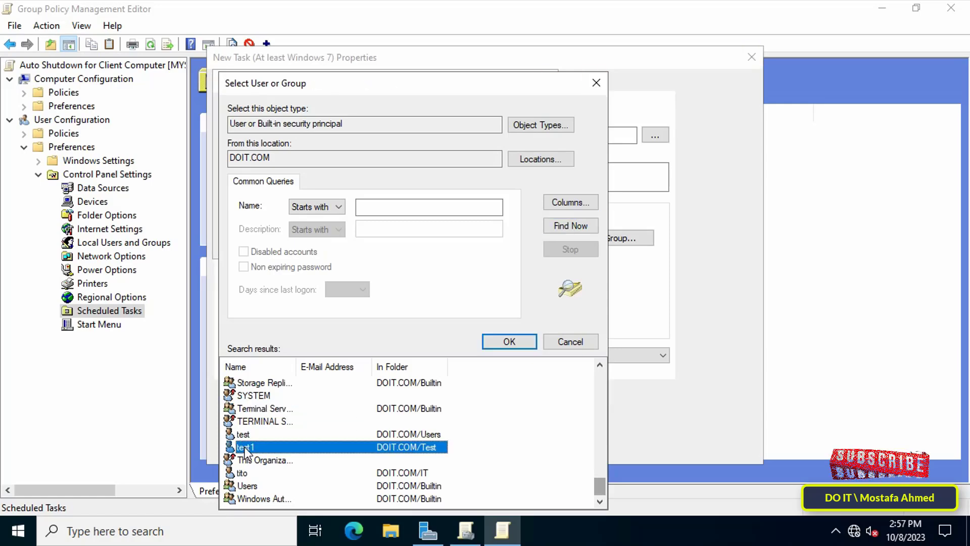
{"action": "left_click", "coordinate": [511, 342]}
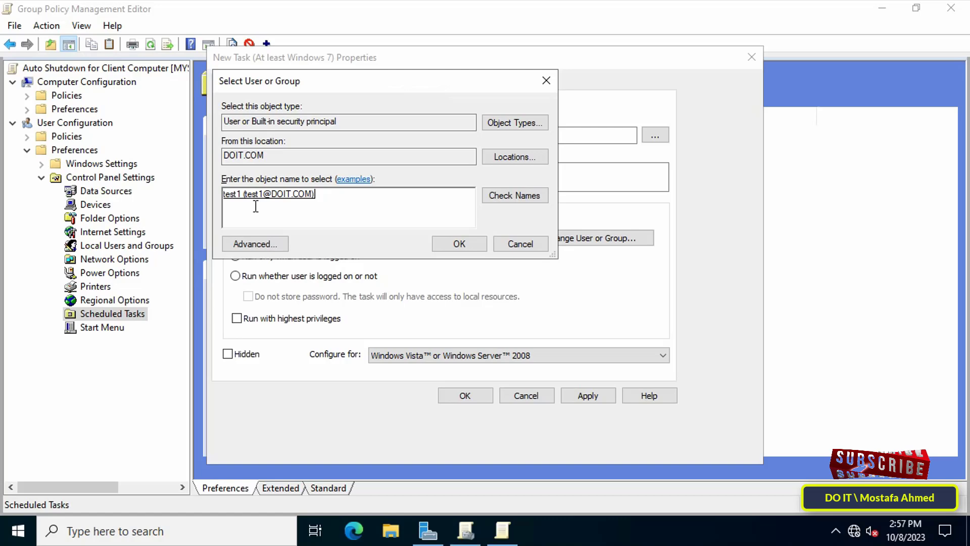
{"action": "key", "text": "Return"}
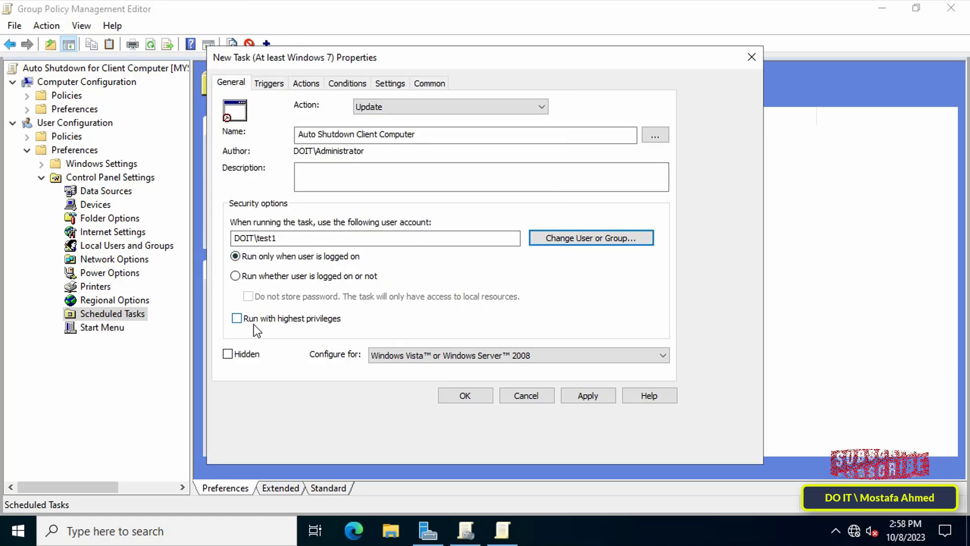
{"action": "left_click", "coordinate": [298, 322]}
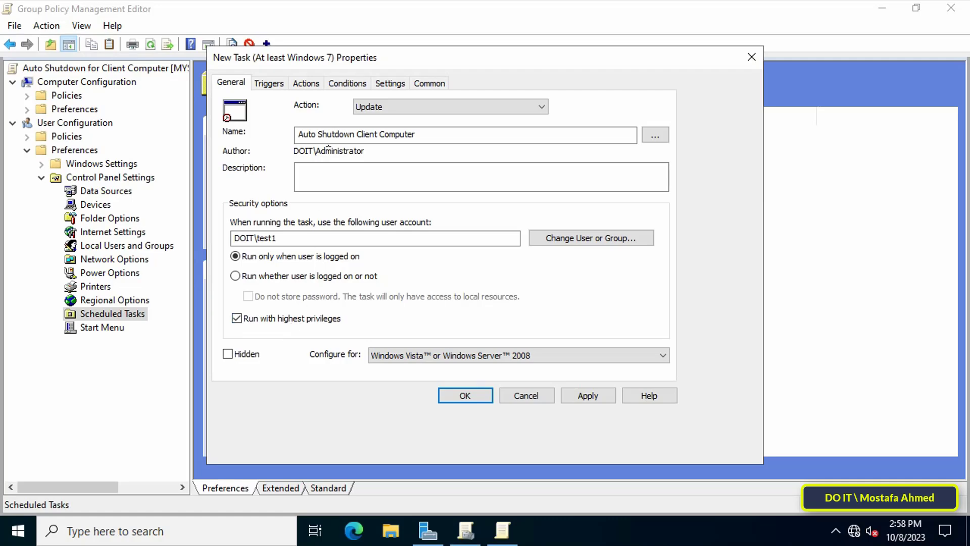
- Add a Daily trigger that starts the task at 12:10:00 PM every day
{"action": "left_click", "coordinate": [275, 81]}
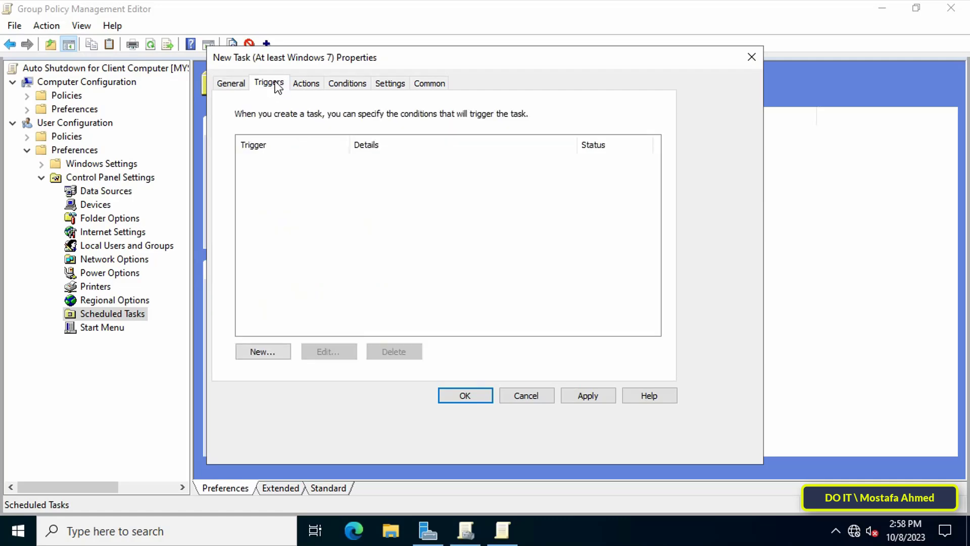
{"action": "left_click", "coordinate": [280, 351]}
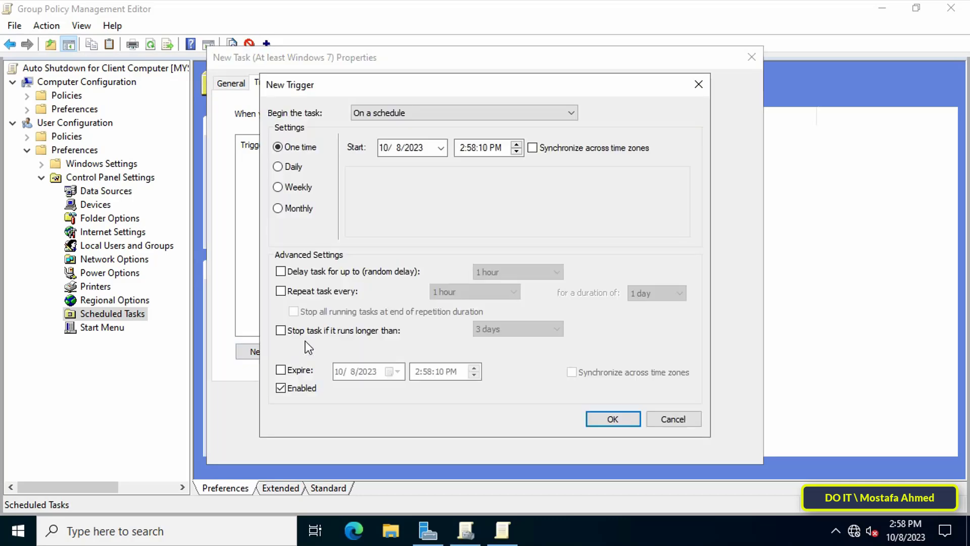
{"action": "left_click", "coordinate": [298, 172]}
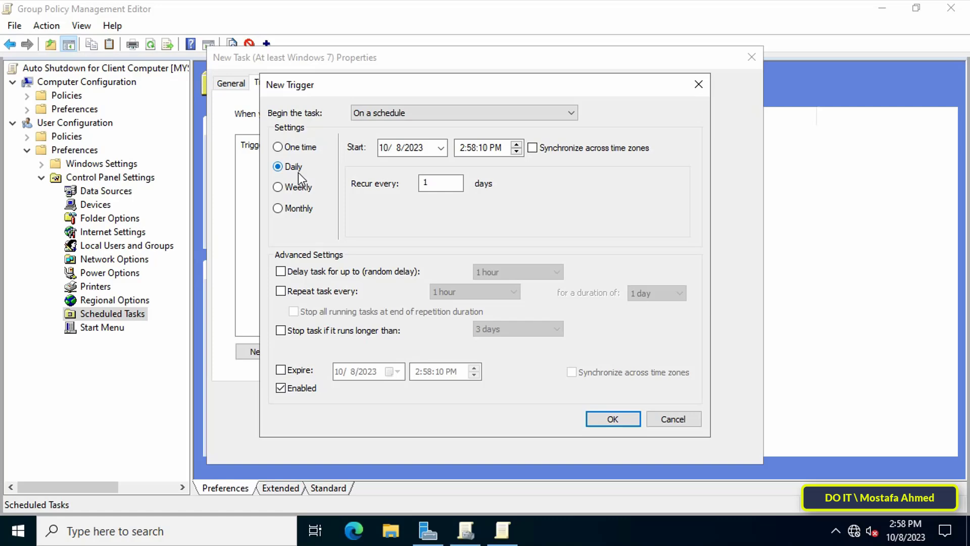
{"action": "key", "text": "Tab"}
{"action": "key", "text": "Tab"}
{"action": "type", "text": "10"}
{"action": "left_click", "coordinate": [398, 149]}
{"action": "type", "text": "9"}
{"action": "left_click", "coordinate": [613, 419]}
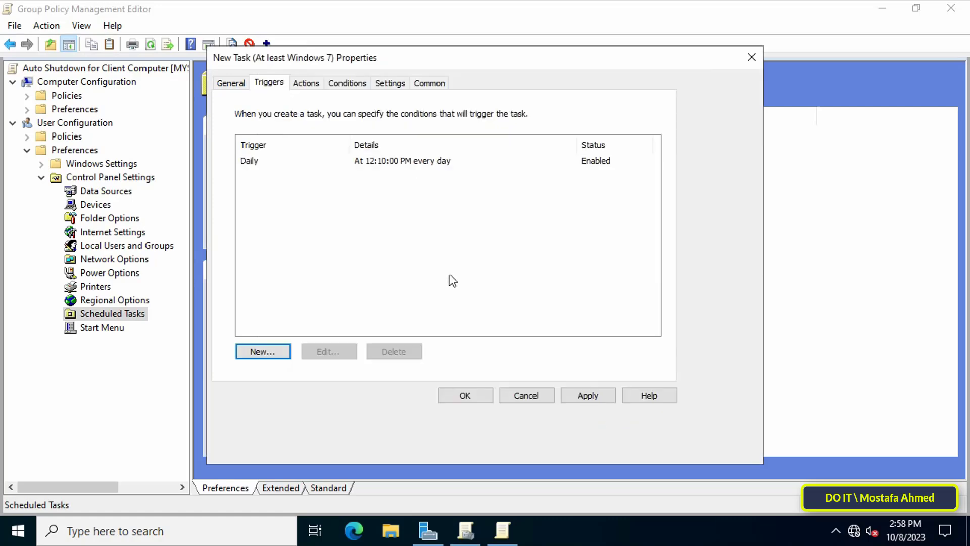
- Add a Start a program action running c:\windows\system32\shutdown.exe with arguments -s -t 300 -f
{"action": "left_click", "coordinate": [307, 84]}
{"action": "left_click", "coordinate": [278, 349]}
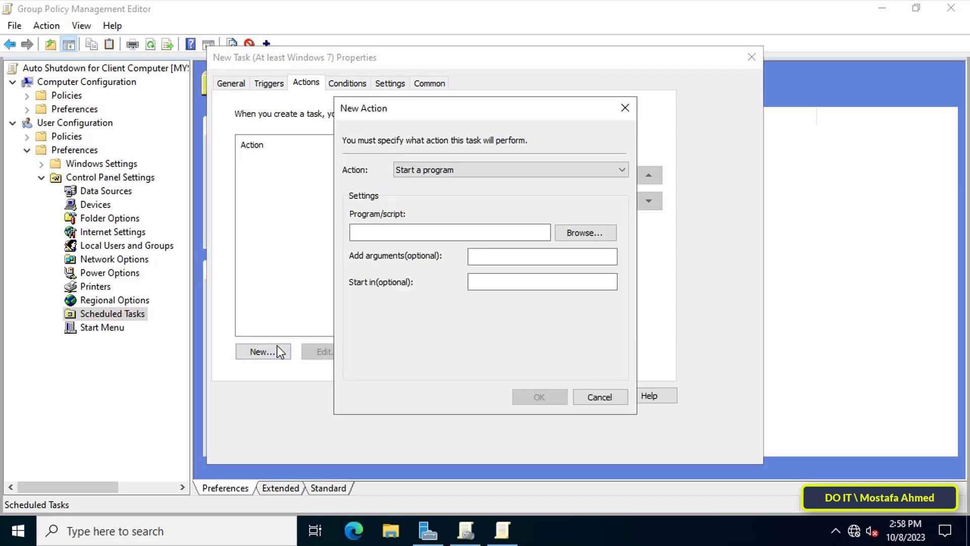
{"action": "left_click", "coordinate": [381, 232]}
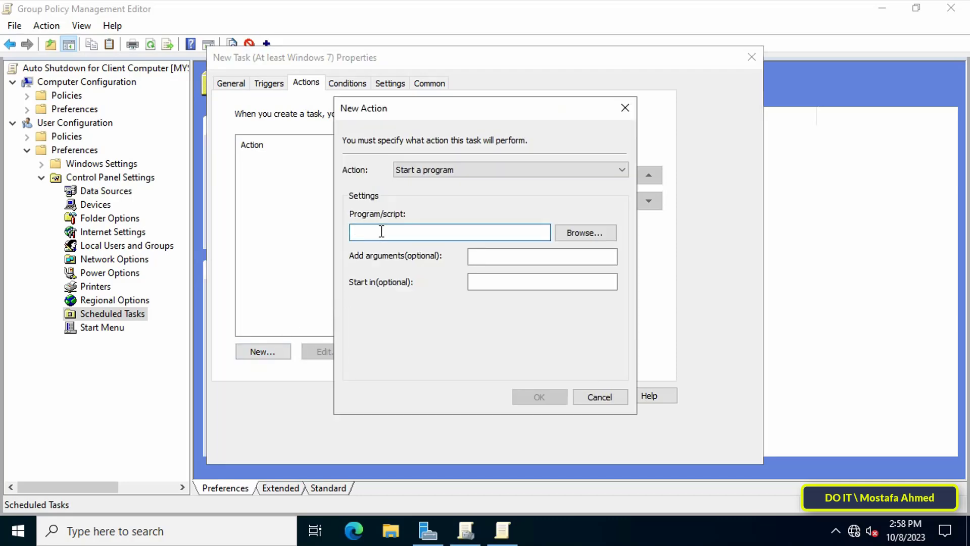
{"action": "type", "text": "c:"}
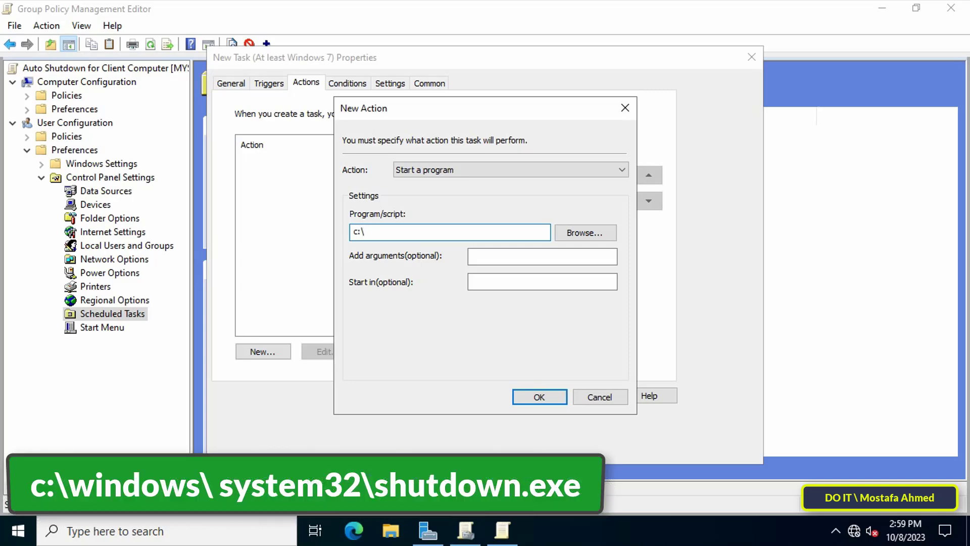
{"action": "type", "text": "\\windows\\system32\\shutdown.exe"}
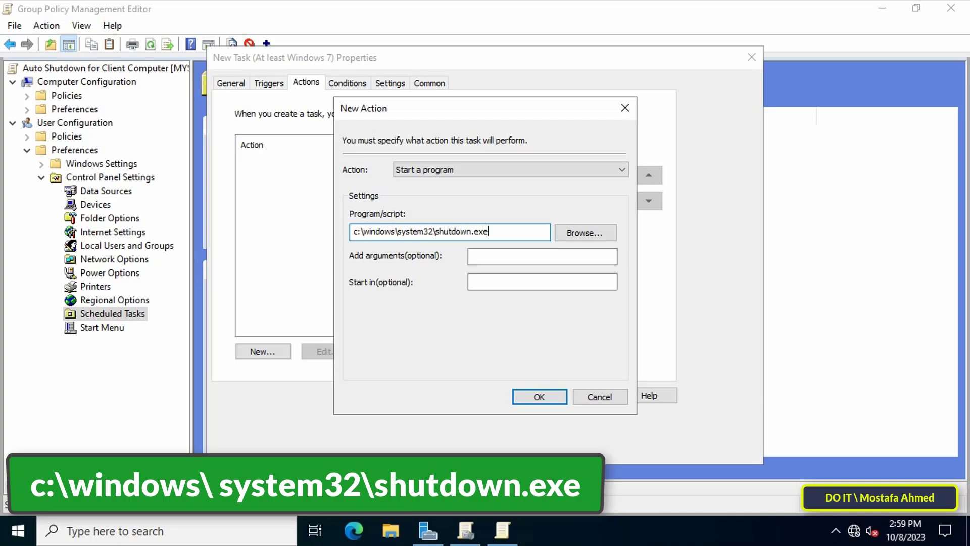
{"action": "left_click", "coordinate": [487, 256]}
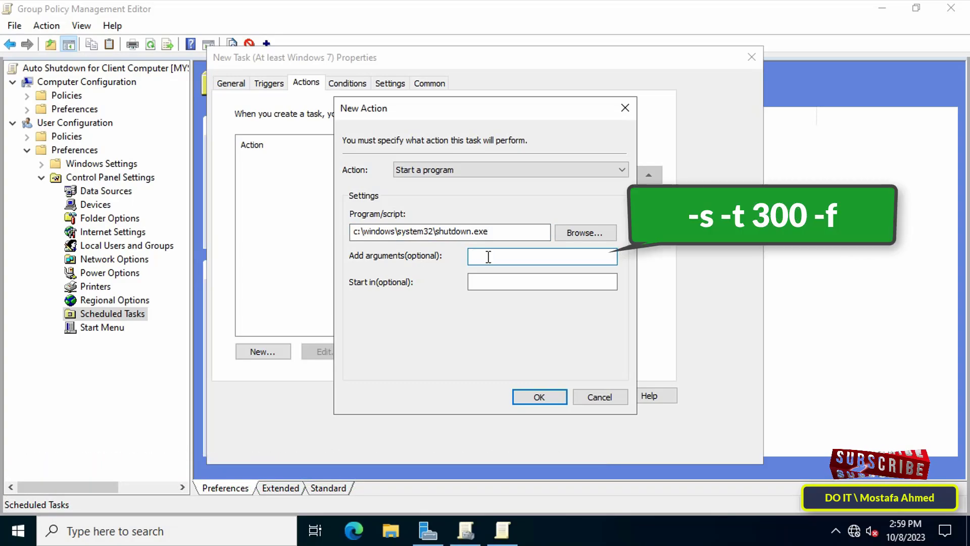
{"action": "type", "text": "-s "}
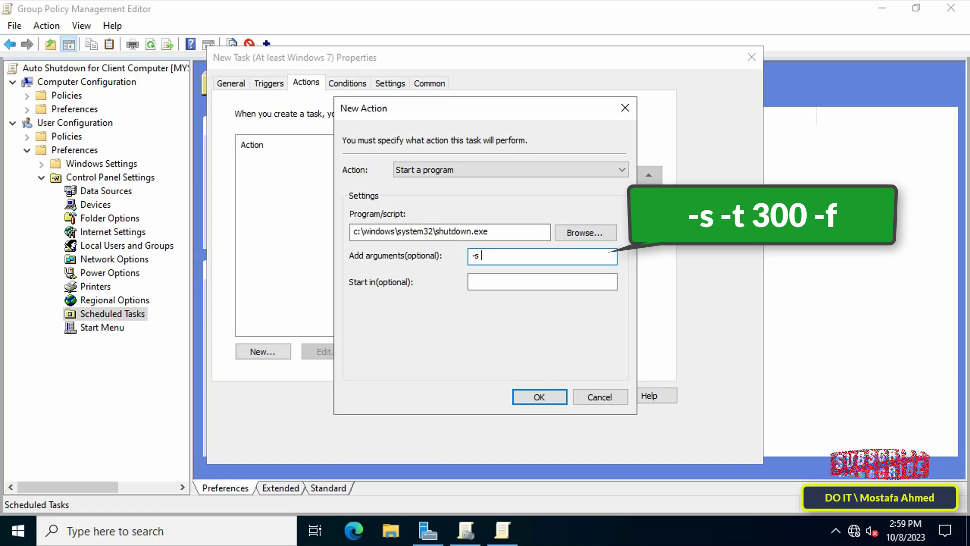
{"action": "type", "text": "-t 300"}
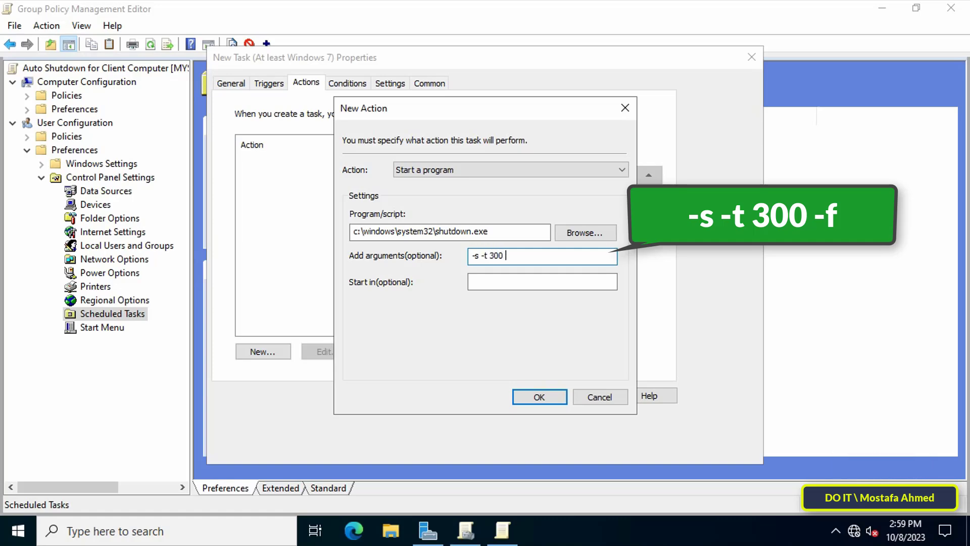
{"action": "type", "text": " -f"}
{"action": "left_click", "coordinate": [550, 393]}
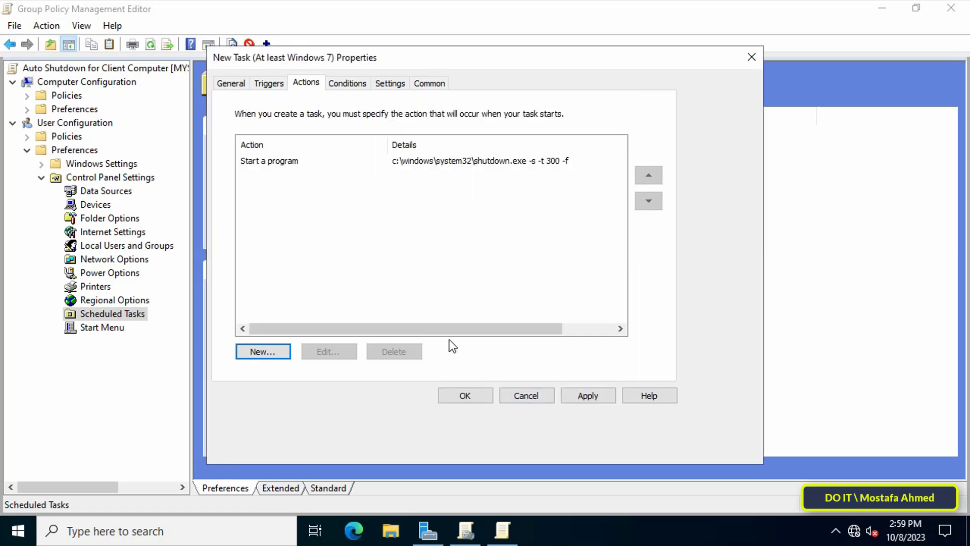
- Apply and save the Auto Shutdown Client Computer task, then close the policy editor
{"action": "left_click", "coordinate": [590, 402]}
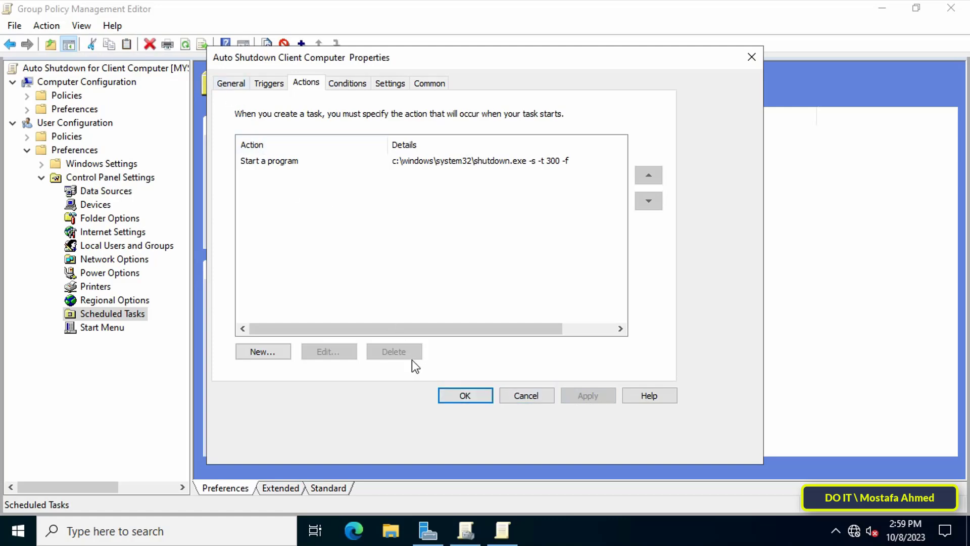
{"action": "left_click", "coordinate": [460, 399]}
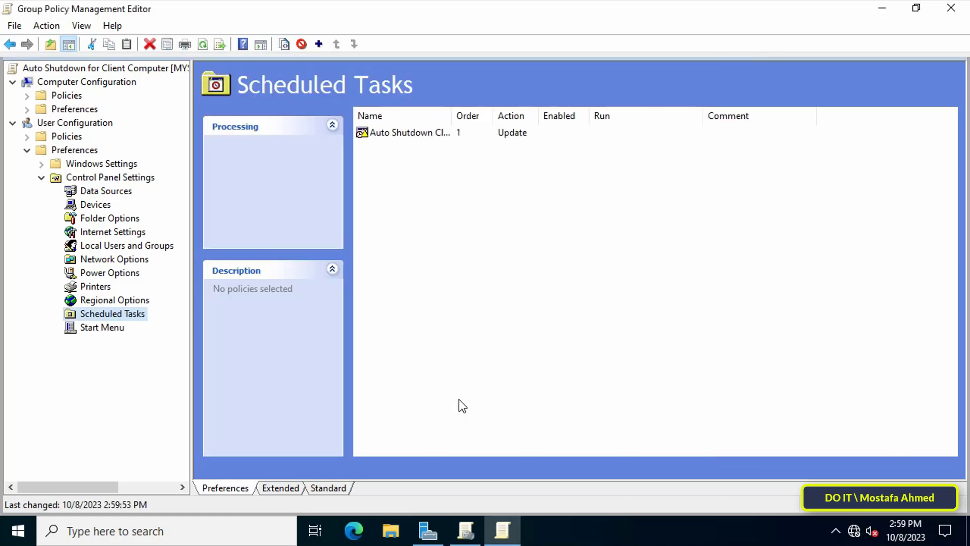
{"action": "left_click", "coordinate": [422, 138]}
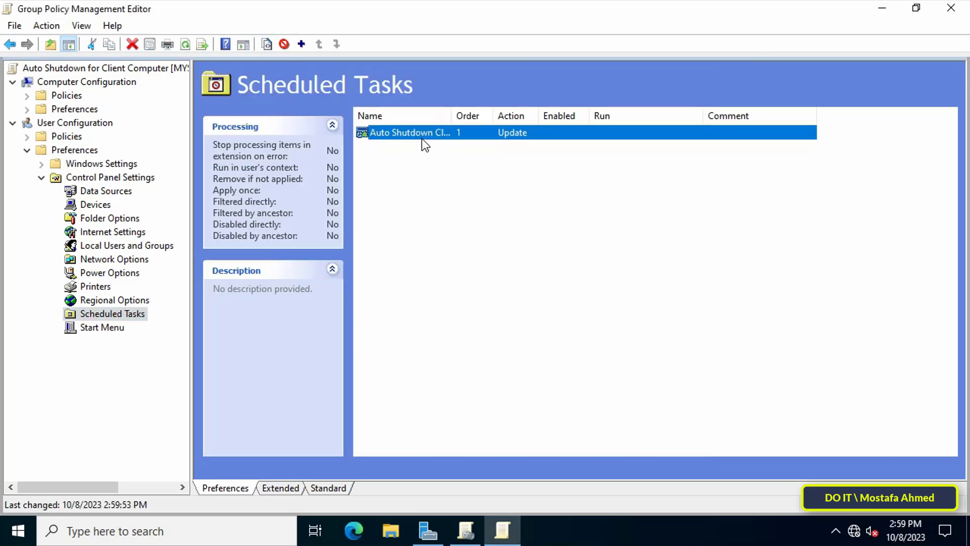
{"action": "left_click", "coordinate": [415, 214]}
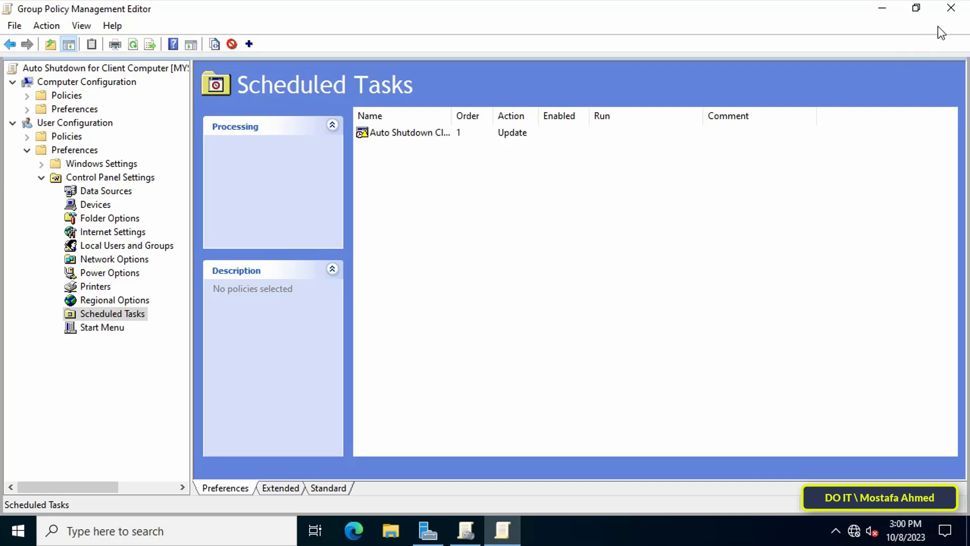
{"action": "left_click", "coordinate": [950, 8]}
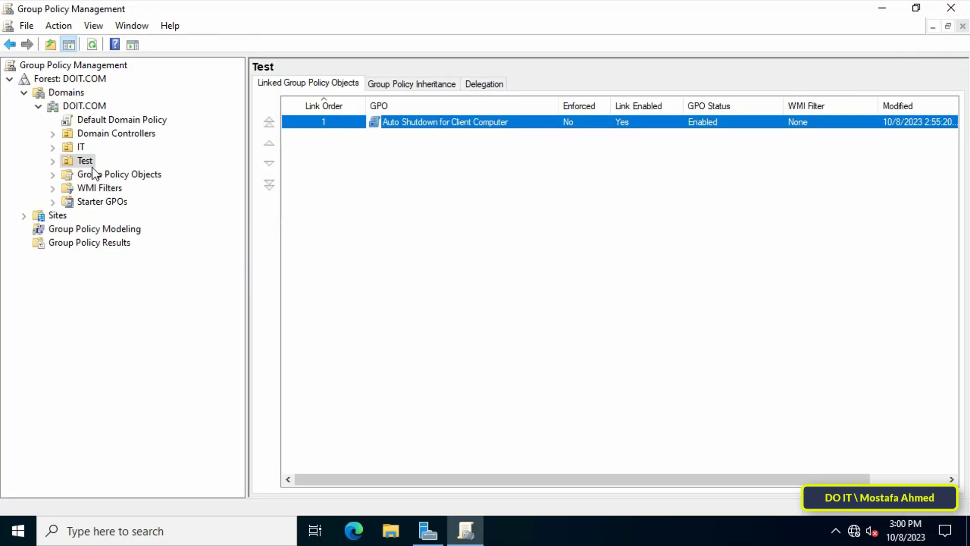
- Select the Auto Shutdown for Client Computer GPO under Test and refresh its details
{"action": "left_click", "coordinate": [53, 161]}
{"action": "left_click", "coordinate": [99, 174]}
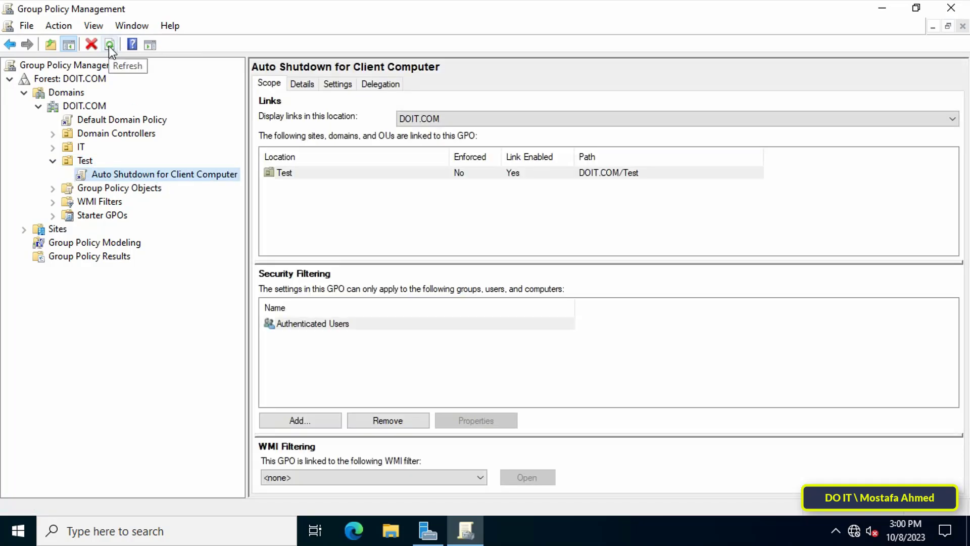
{"action": "left_click", "coordinate": [108, 46]}
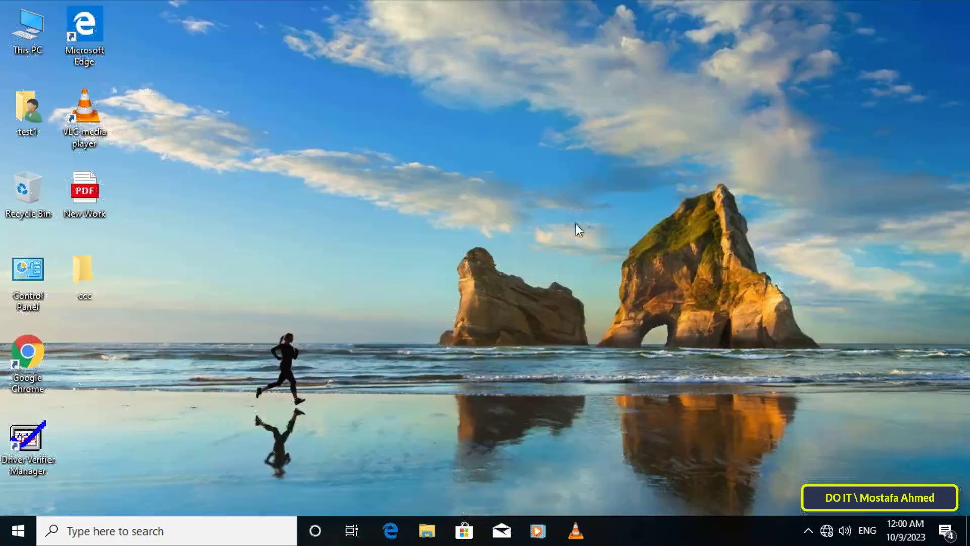
- On the client, search for 'task' and open Task Scheduler
{"action": "left_click", "coordinate": [90, 531]}
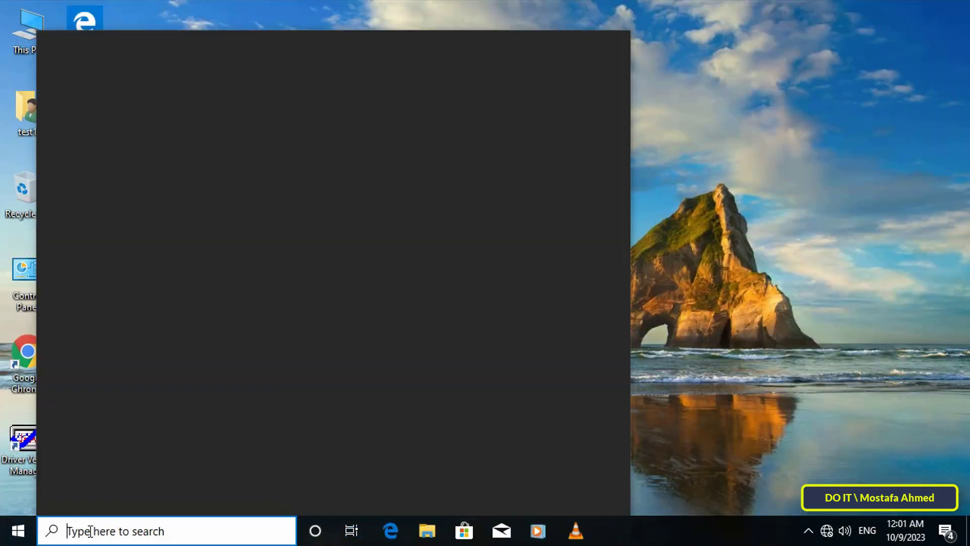
{"action": "type", "text": "task"}
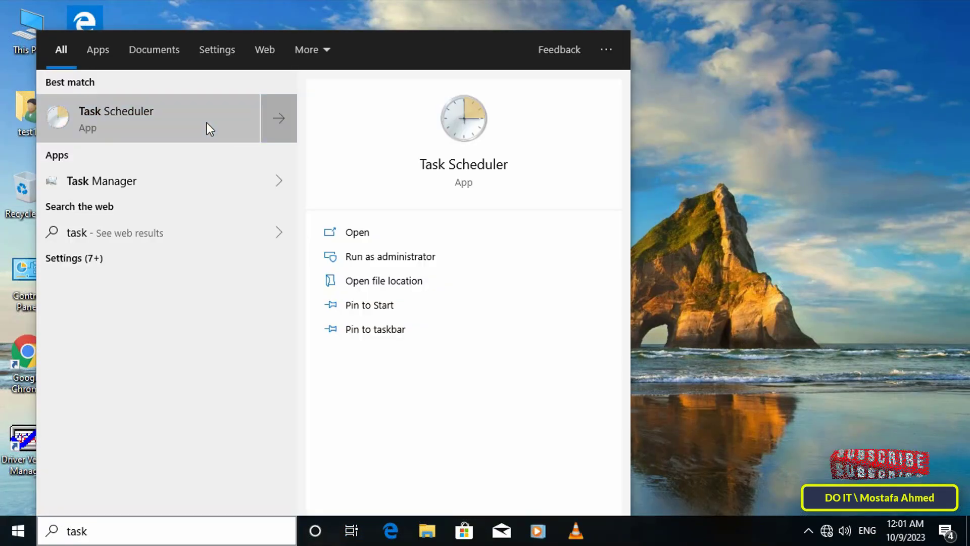
{"action": "left_click", "coordinate": [207, 123]}
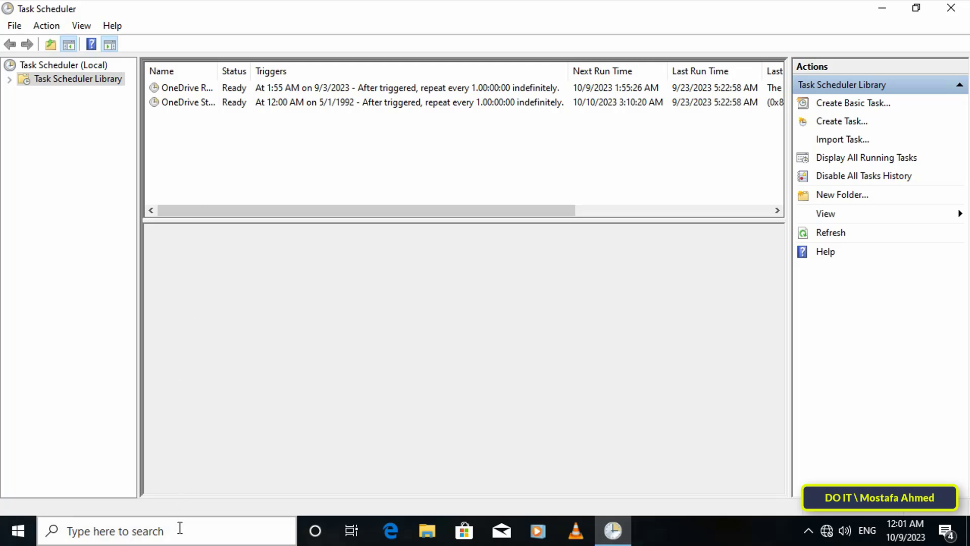
- Run gpupdate /force in a Command Prompt to update Computer and User Policy, then close the prompt
{"action": "key", "text": "super+r"}
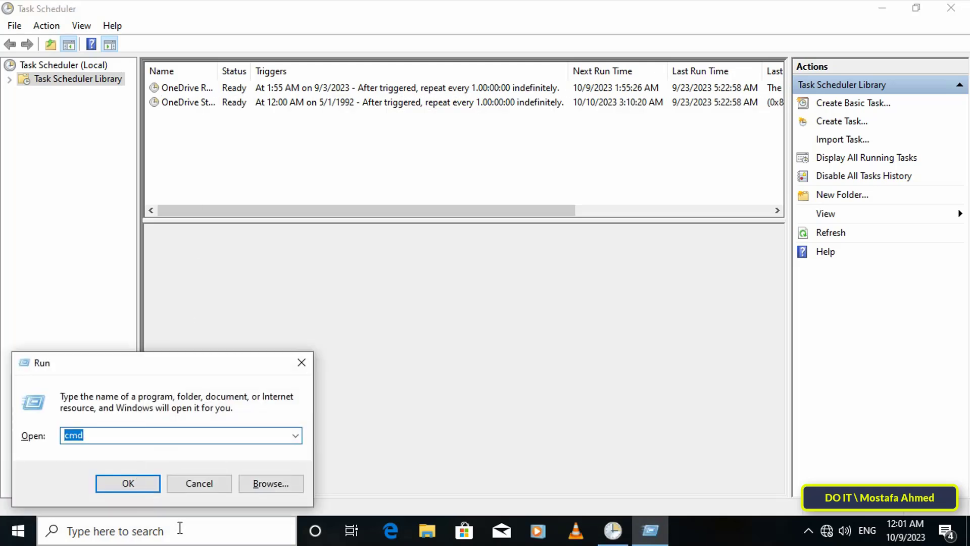
{"action": "key", "text": "Return"}
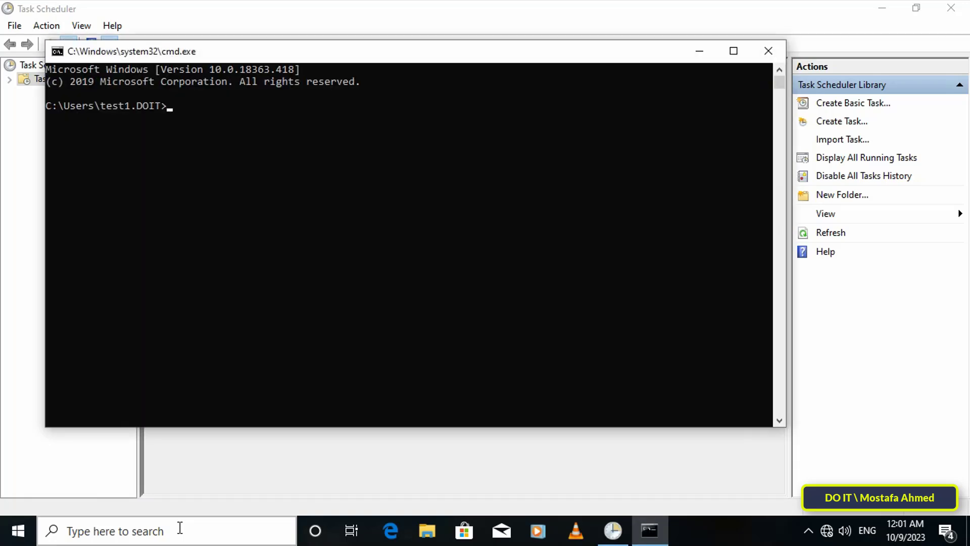
{"action": "type", "text": "gpupdate "}
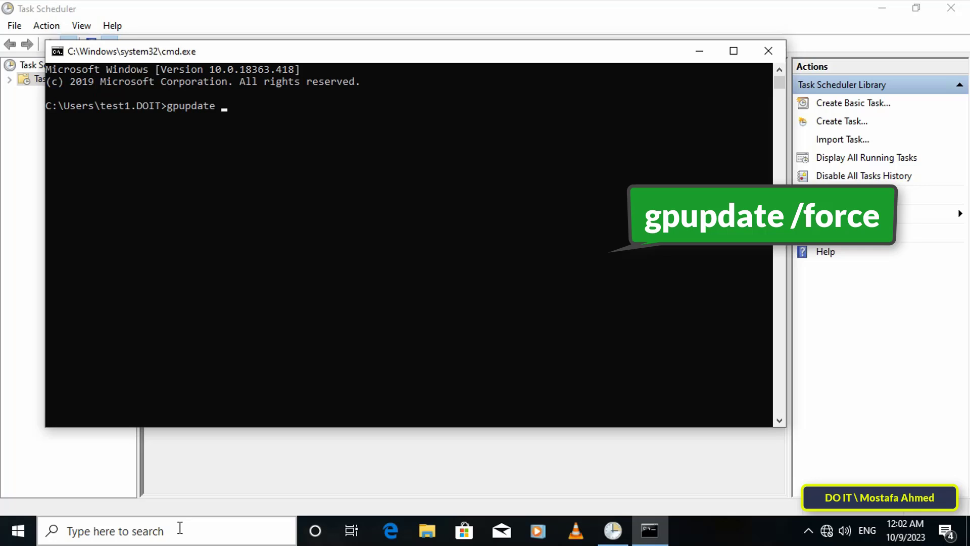
{"action": "type", "text": "/force"}
{"action": "key", "text": "Return"}
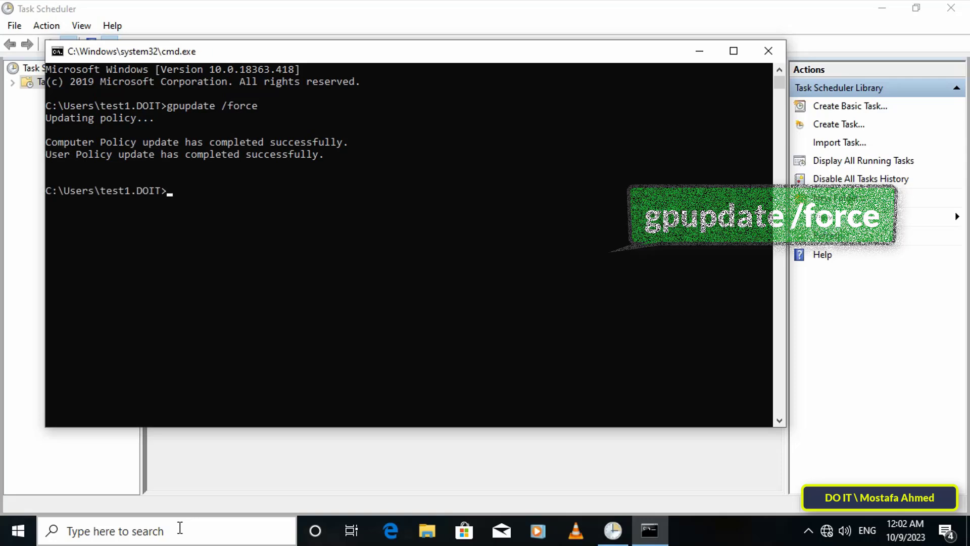
{"action": "left_click", "coordinate": [769, 53]}
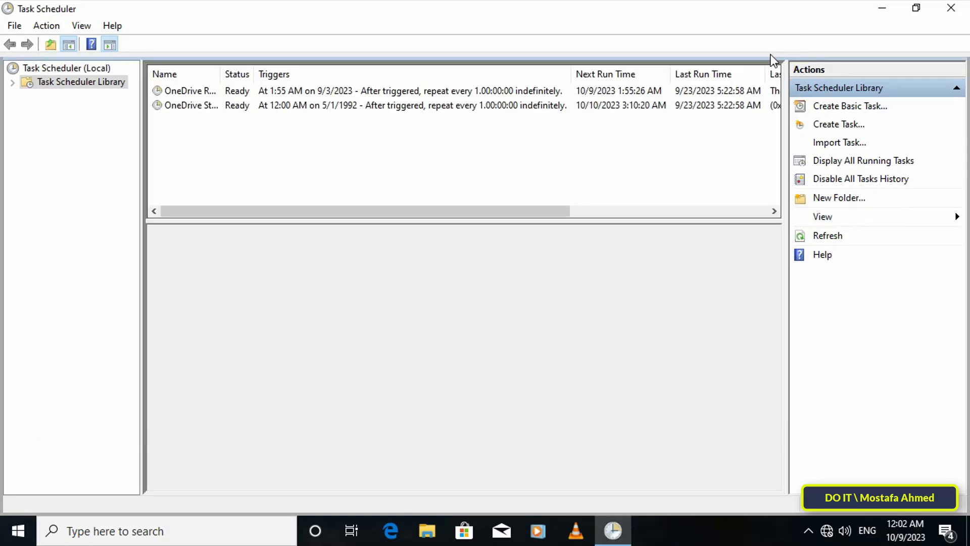
- Refresh the Task Scheduler library so the pushed Auto Shutdown Client Computer task appears
{"action": "right_click", "coordinate": [679, 140]}
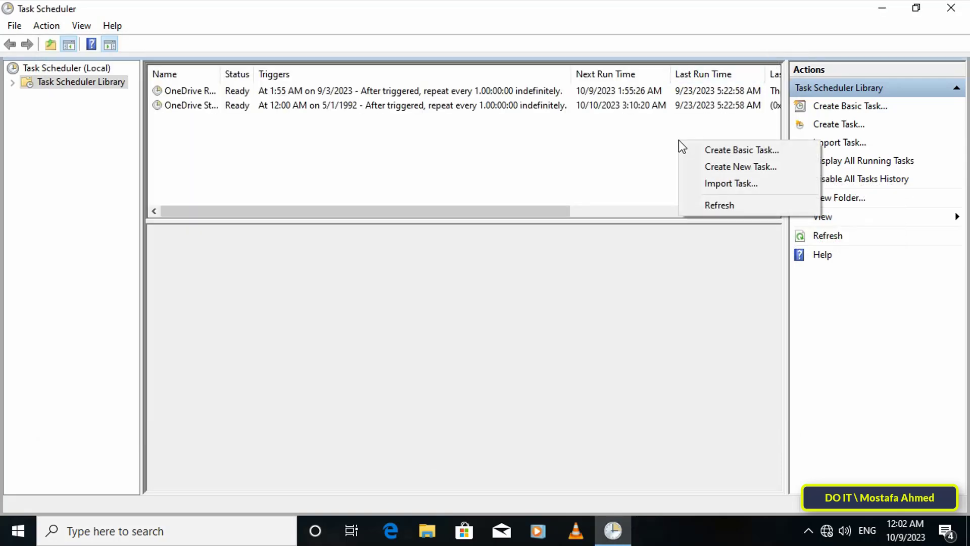
{"action": "left_click", "coordinate": [632, 135]}
{"action": "right_click", "coordinate": [633, 132]}
{"action": "left_click", "coordinate": [673, 193]}
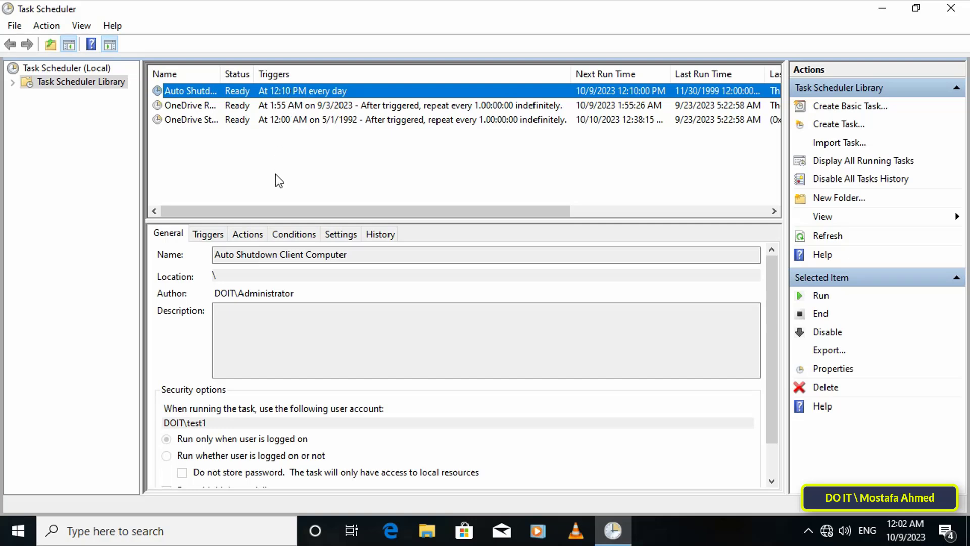
- Confirm the Auto Shutdown task has an enabled Daily 12:10 PM trigger
{"action": "left_click", "coordinate": [216, 235]}
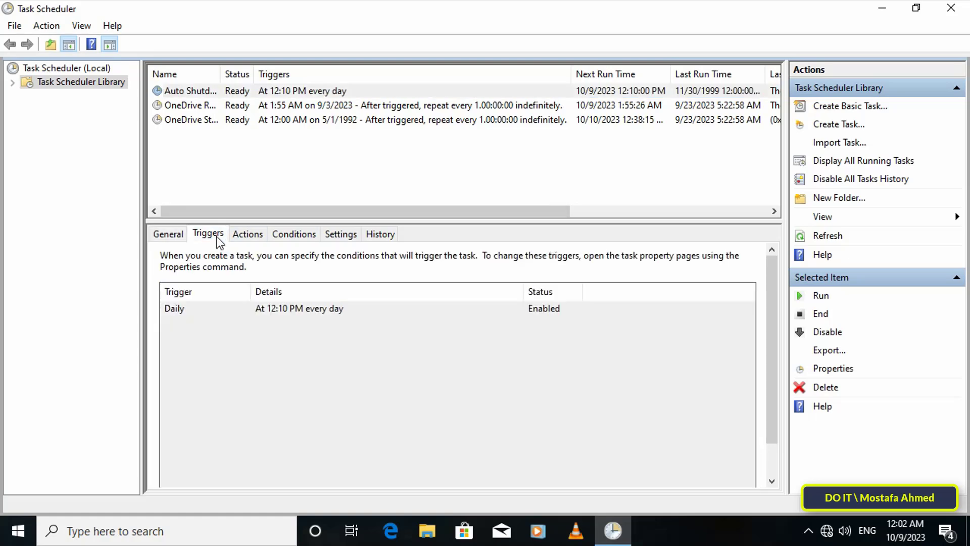
{"action": "left_click", "coordinate": [267, 308]}
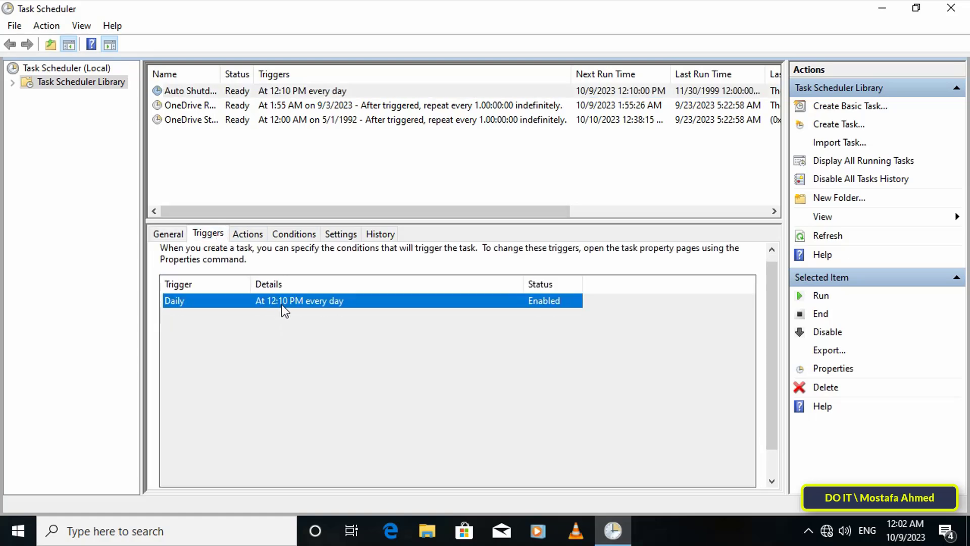
{"action": "left_click", "coordinate": [488, 384]}
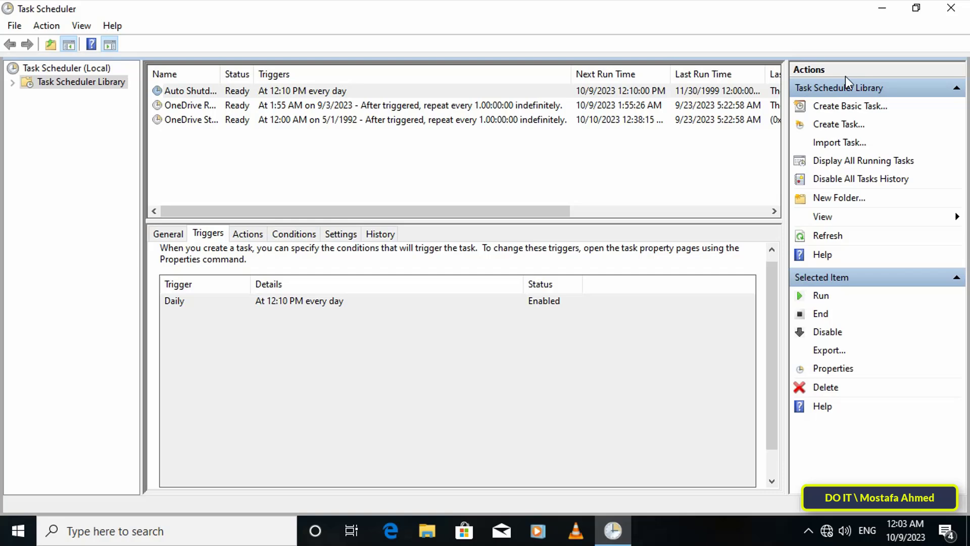
- Close Task Scheduler and dismiss the warning that shutdown is scheduled for 12:17:12 AM
{"action": "left_click", "coordinate": [951, 8]}
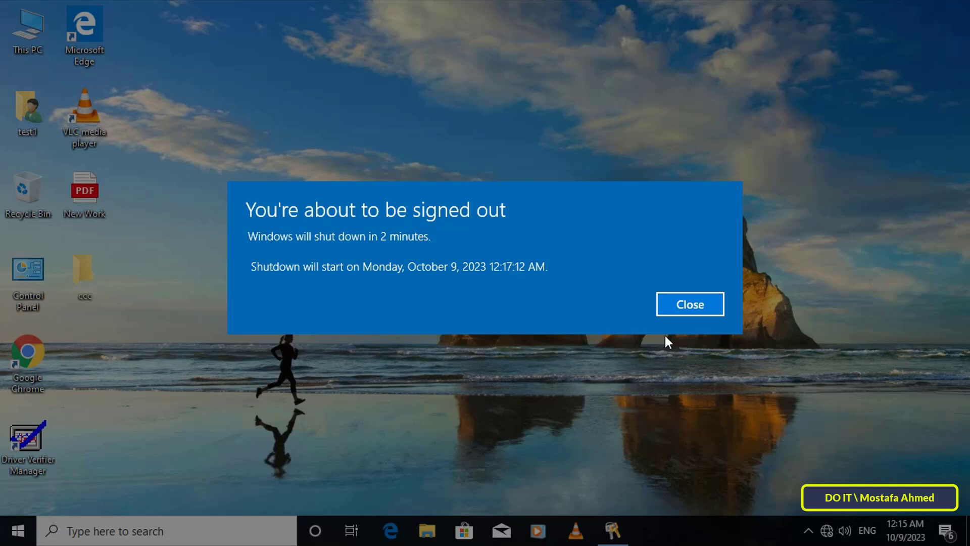
{"action": "left_click", "coordinate": [678, 306]}
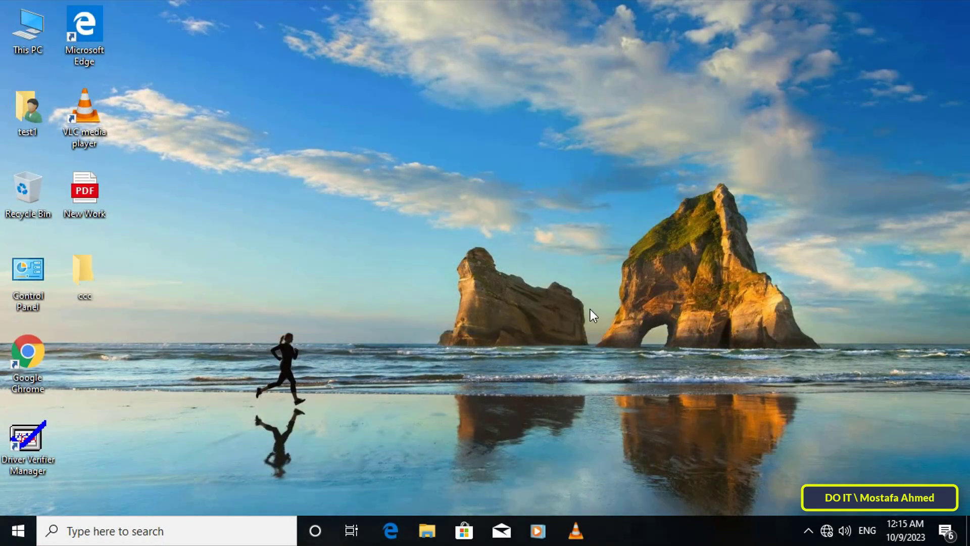